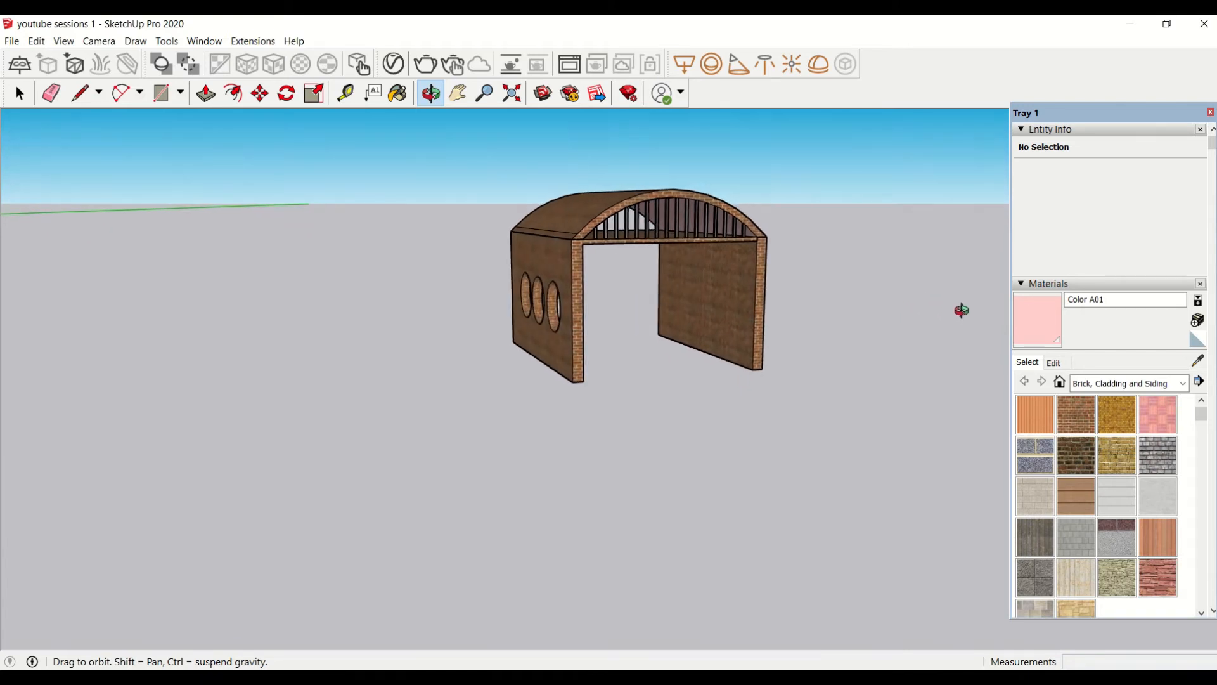
{"action": "key", "text": "space"}
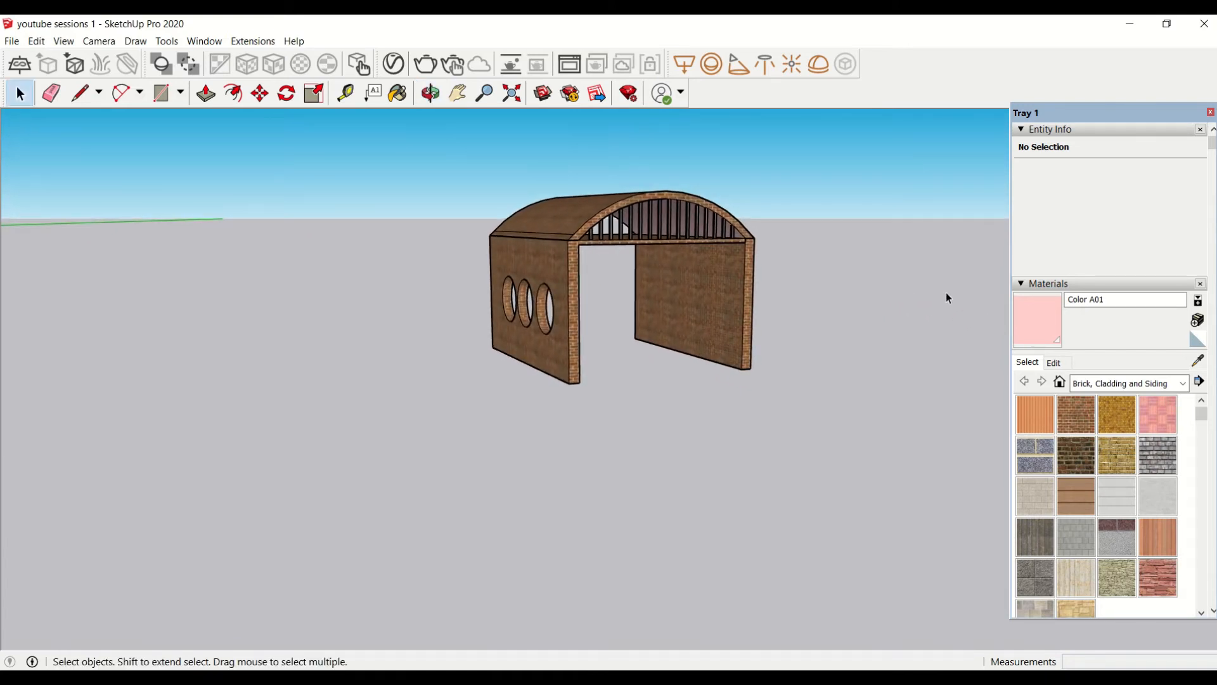
{"action": "key", "text": "o"}
{"action": "left_click_drag", "start_coordinate": [907, 288], "coordinate": [690, 299]}
{"action": "key", "text": "space"}
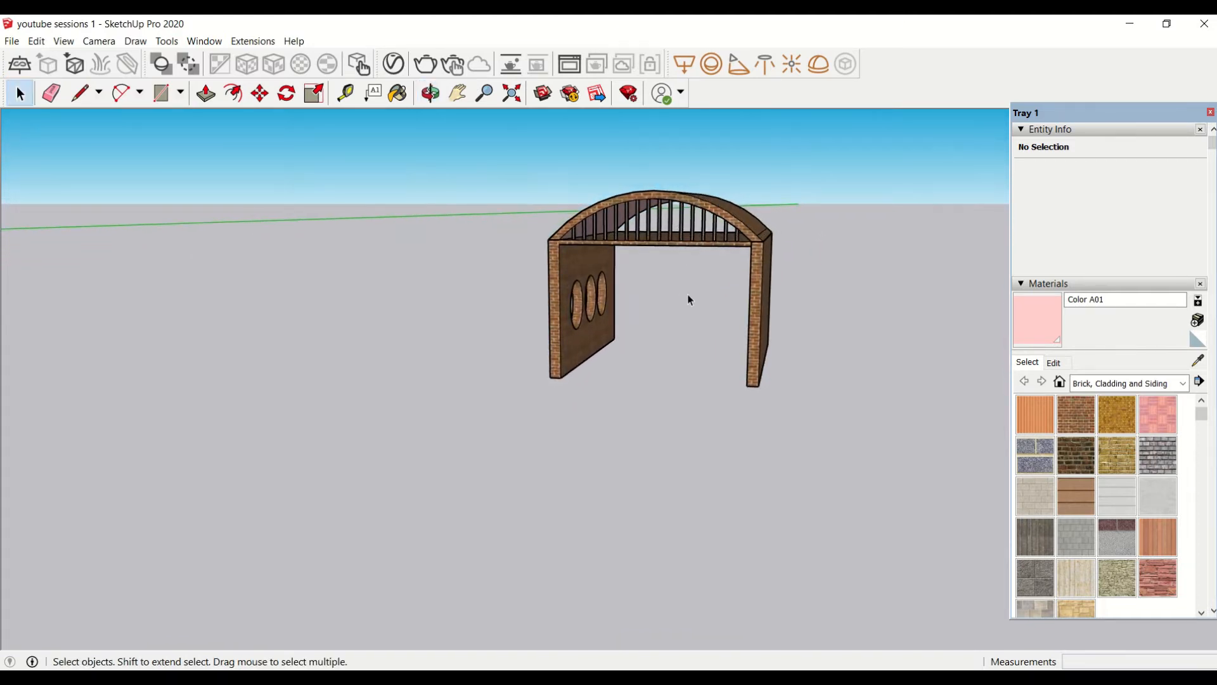
Step: Draw a rectangle about 7' 10" by 12' 3" on the ground in front of the arched brick structure
{"action": "scroll", "coordinate": [689, 300], "scroll_direction": "down", "scroll_amount": 3}
{"action": "middle_click_drag", "start_coordinate": [689, 302], "coordinate": [477, 360]}
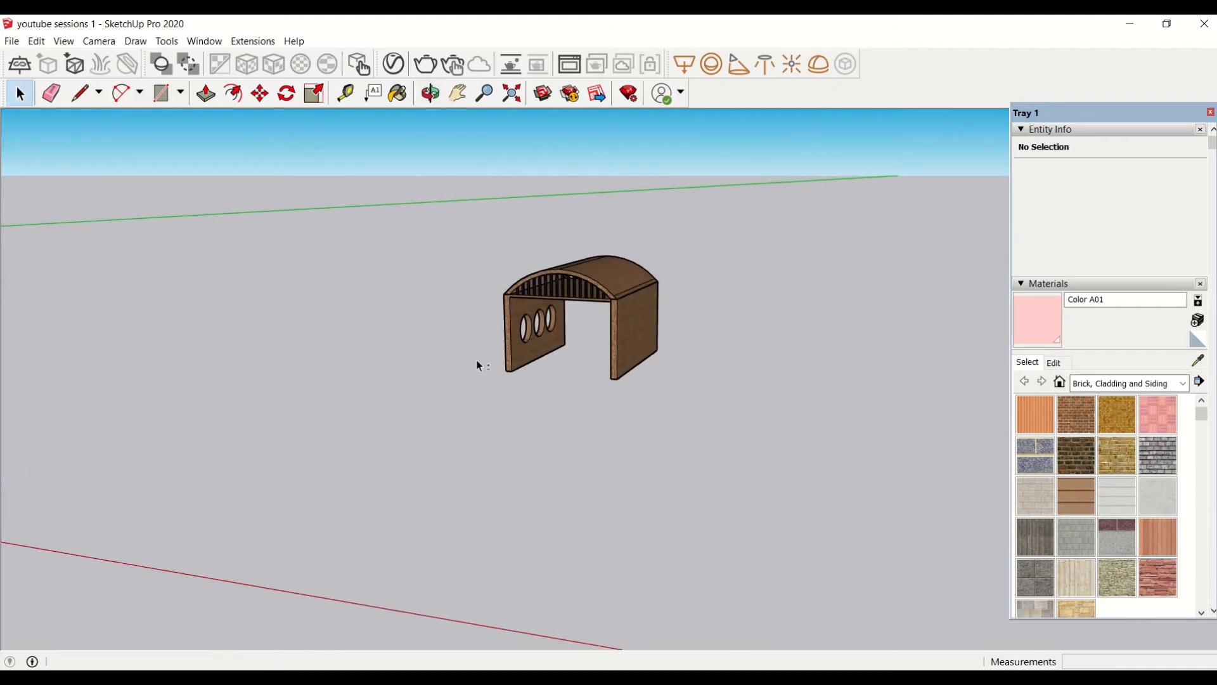
{"action": "left_click", "coordinate": [182, 95]}
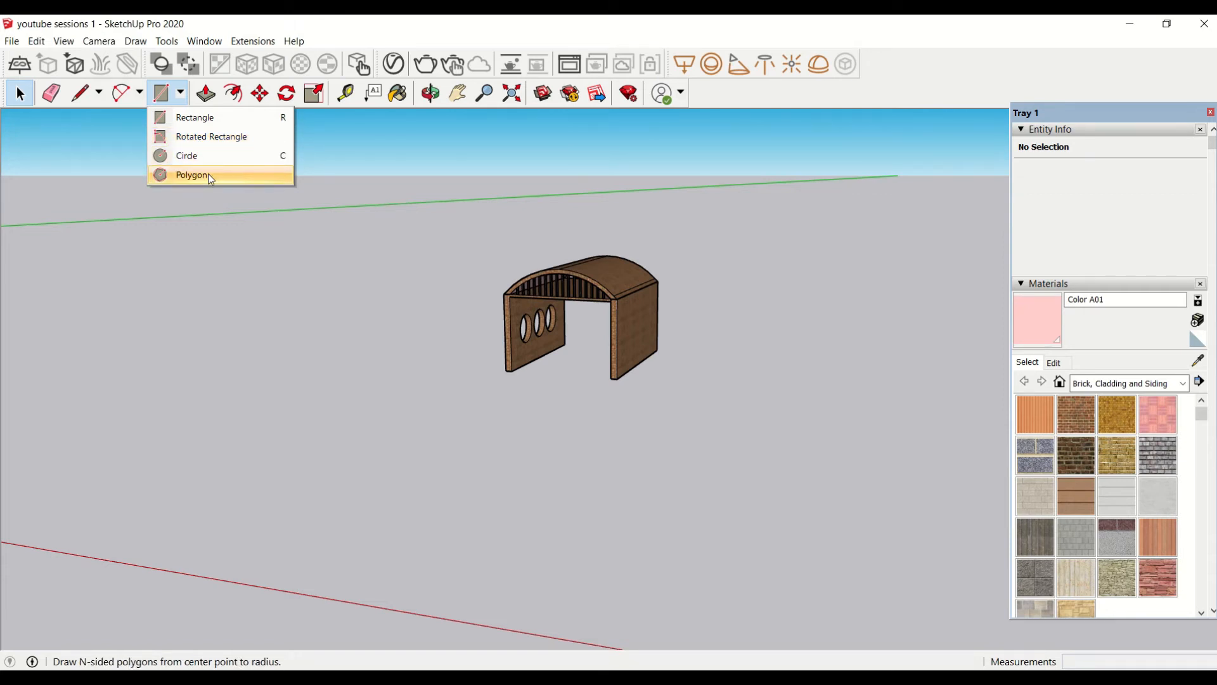
{"action": "left_click", "coordinate": [207, 119]}
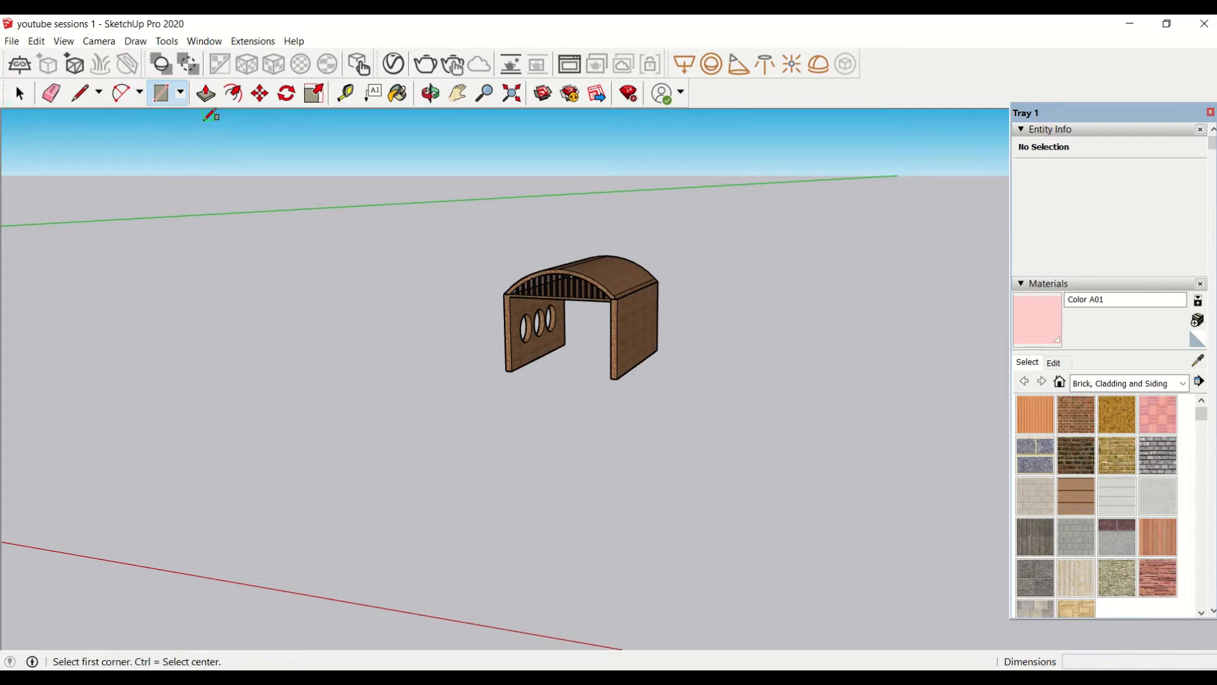
{"action": "left_click", "coordinate": [496, 500]}
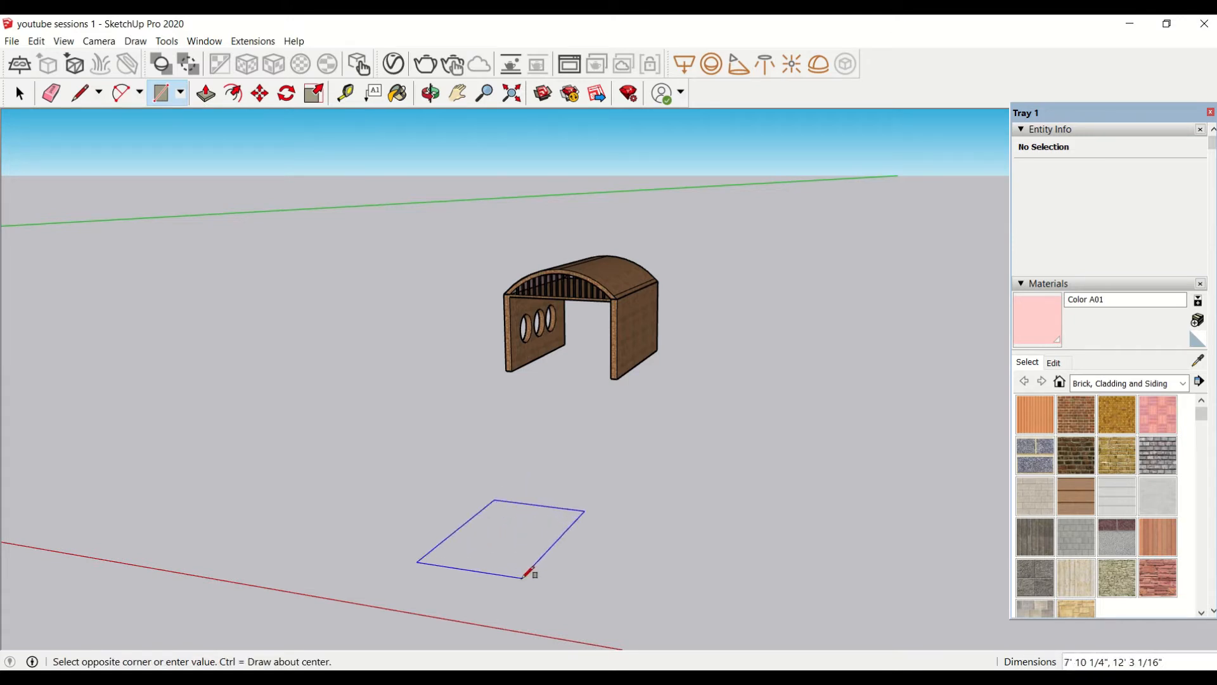
{"action": "left_click", "coordinate": [524, 576]}
{"action": "key", "text": "space"}
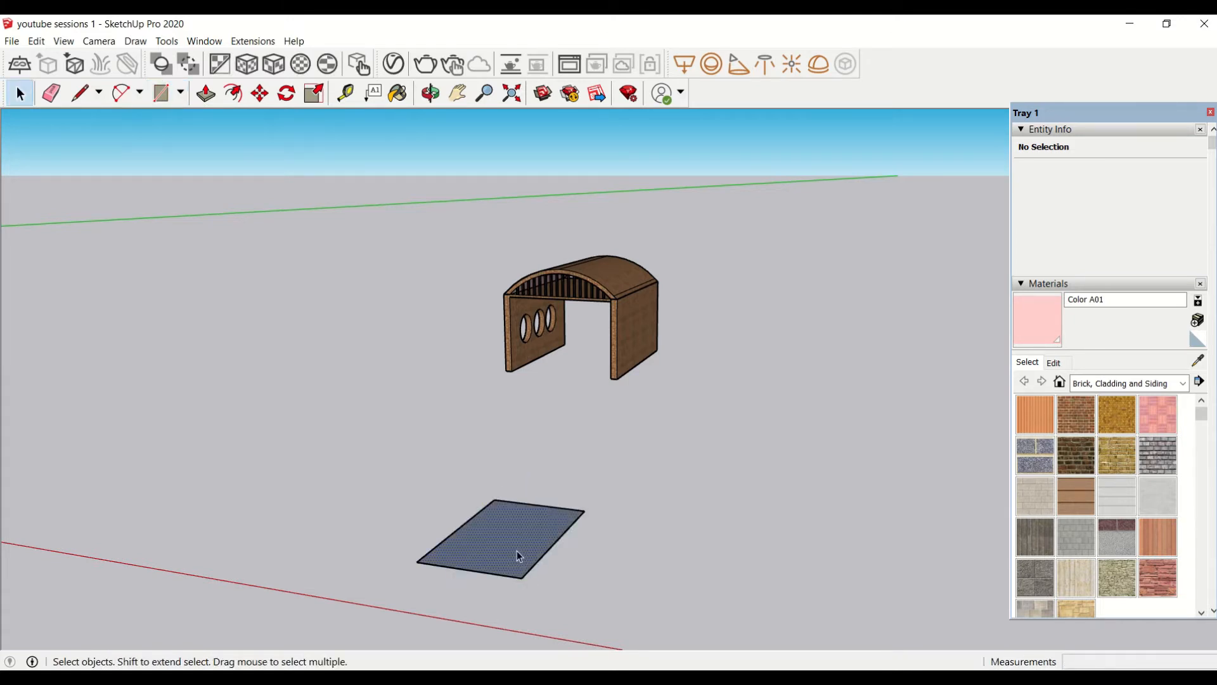
Step: Reverse the rectangle's face and extrude it upward about 7' 1" with Push/Pull to form a box
{"action": "right_click", "coordinate": [516, 551]}
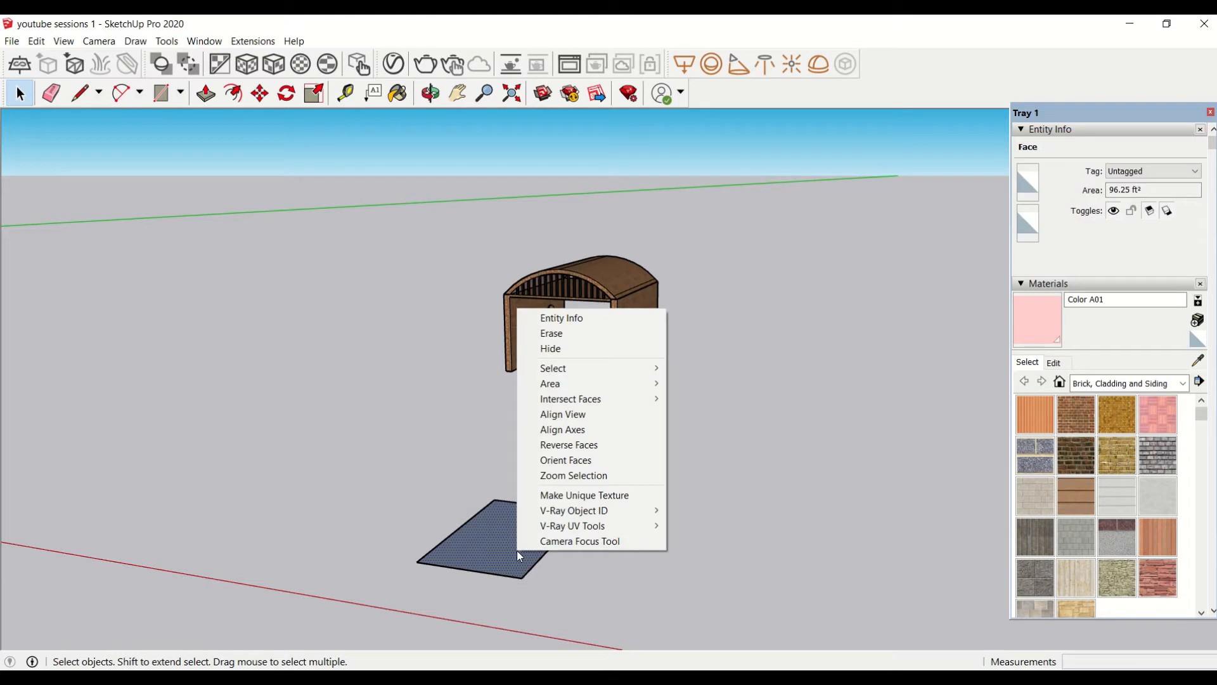
{"action": "left_click", "coordinate": [561, 446]}
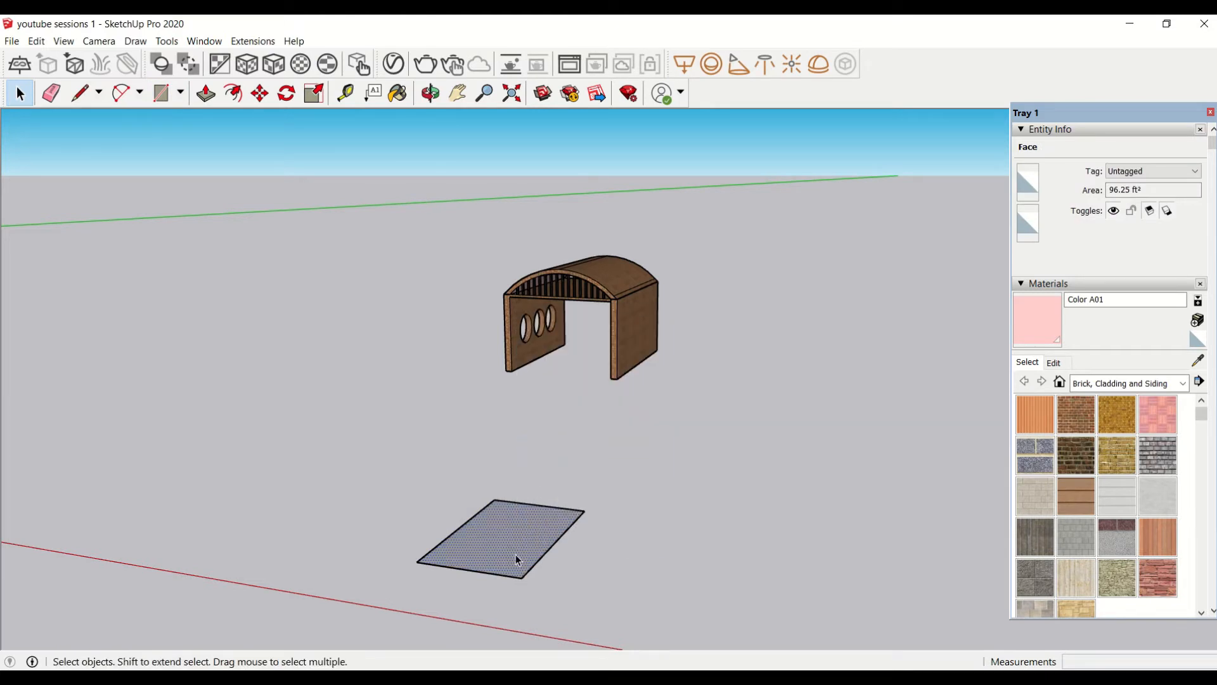
{"action": "key", "text": "p"}
{"action": "left_click_drag", "start_coordinate": [511, 560], "coordinate": [517, 463]}
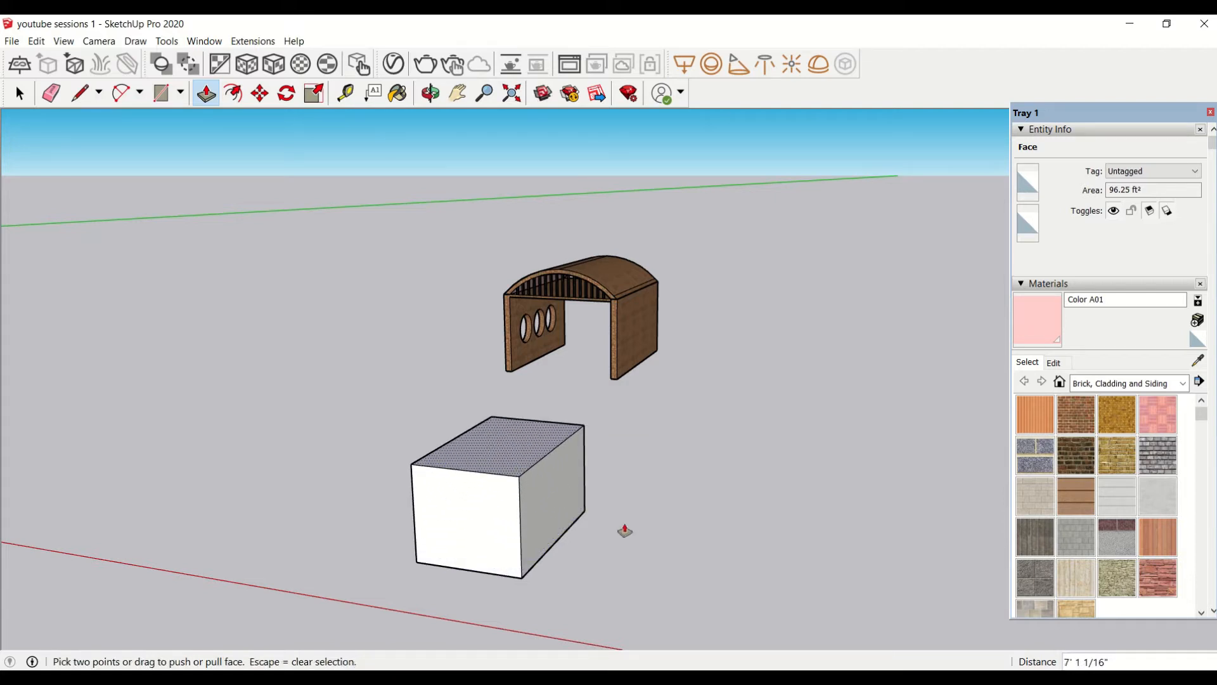
Step: Draw a second rectangle measuring 6' by 8' on the ground beside the box
{"action": "scroll", "coordinate": [616, 506], "scroll_direction": "down", "scroll_amount": 2}
{"action": "middle_click_drag", "start_coordinate": [617, 505], "coordinate": [532, 510]}
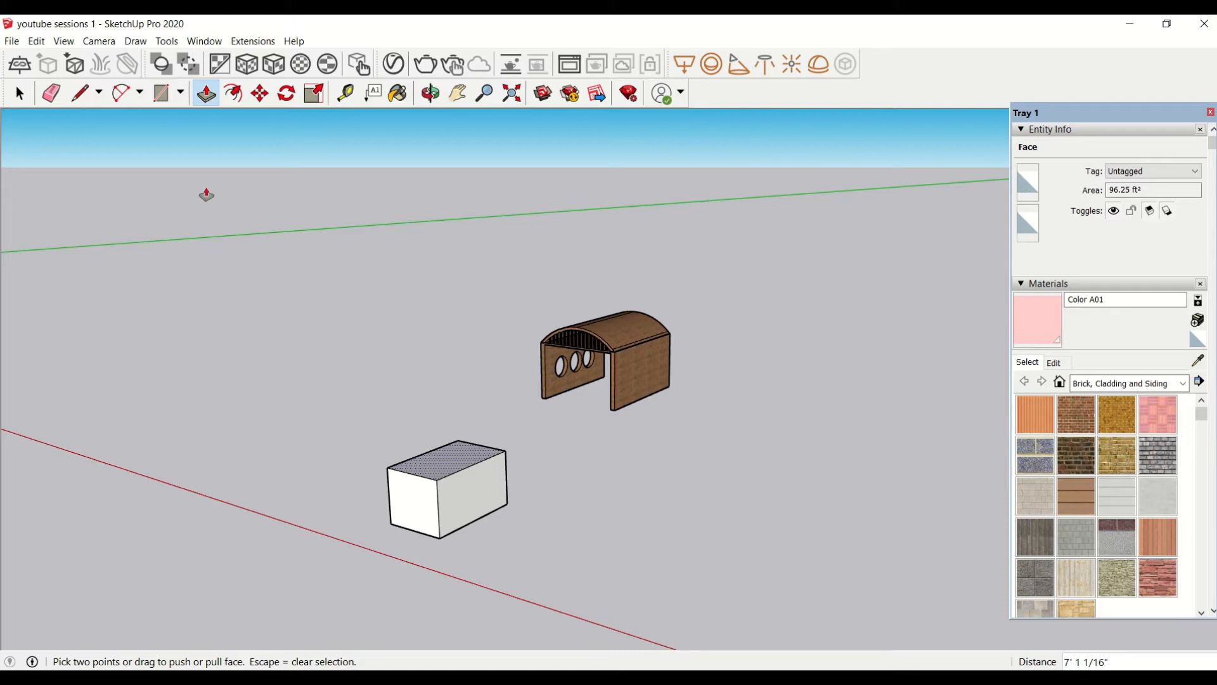
{"action": "left_click", "coordinate": [163, 98]}
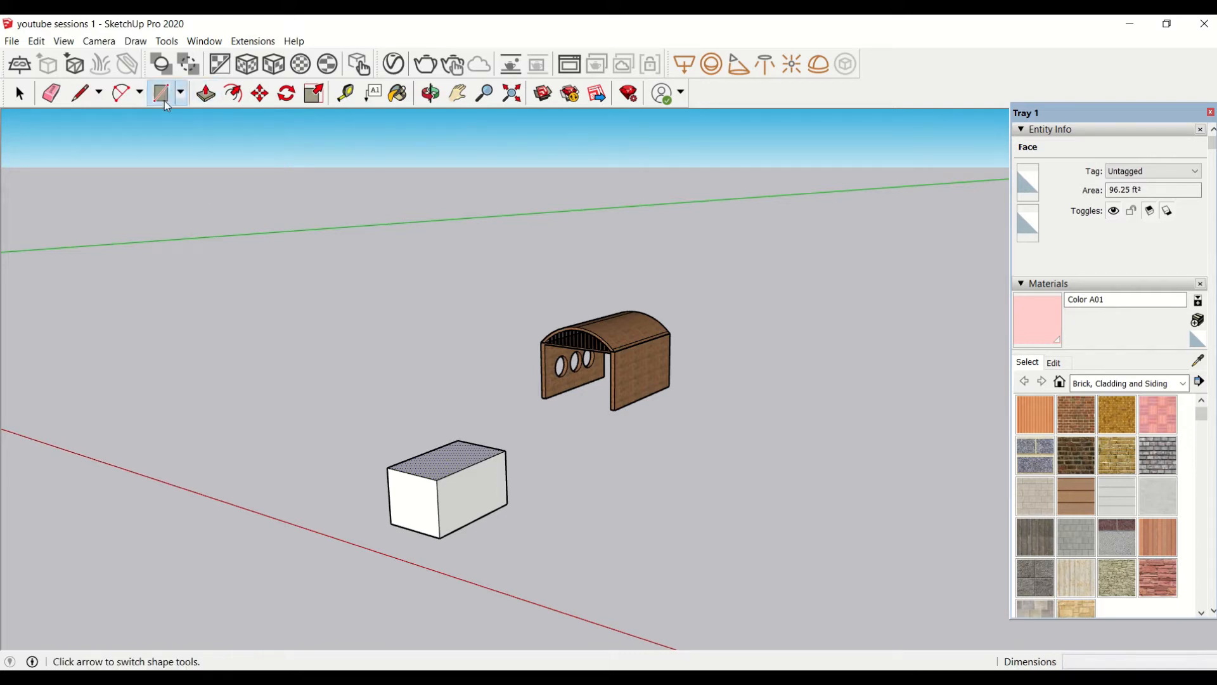
{"action": "left_click", "coordinate": [582, 550]}
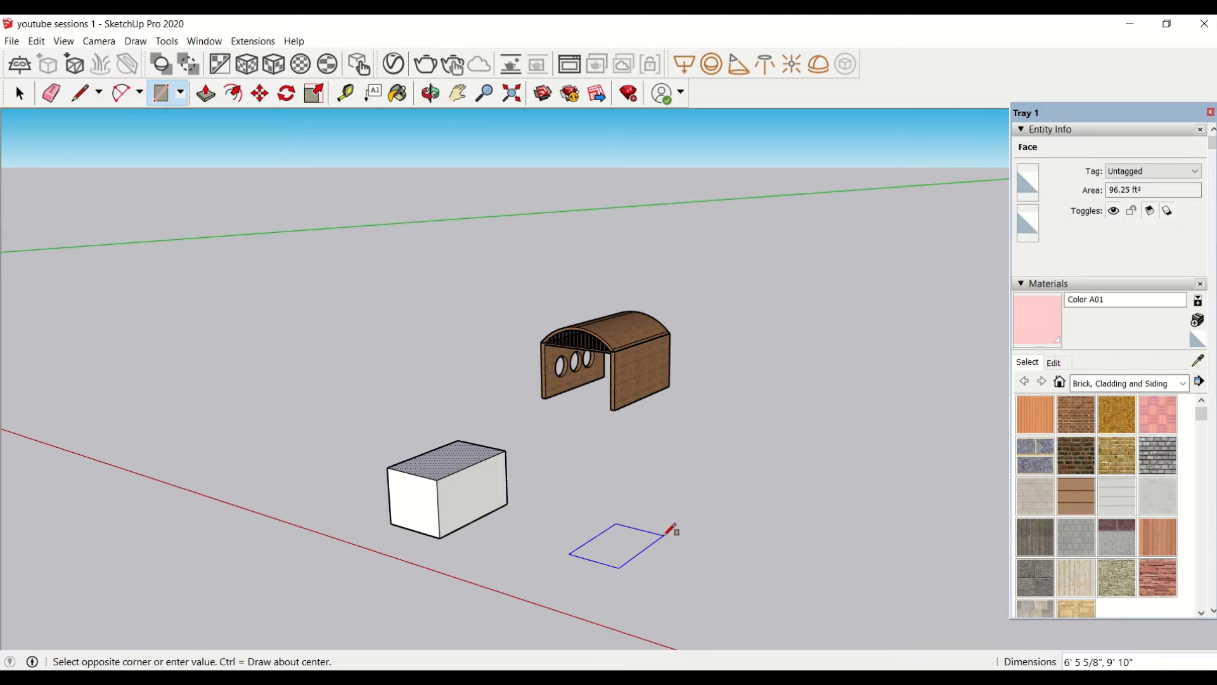
{"action": "type", "text": "6',8"}
{"action": "key", "text": "Return"}
{"action": "middle_click_drag", "start_coordinate": [739, 538], "coordinate": [565, 502]}
{"action": "scroll", "coordinate": [504, 516], "scroll_direction": "up", "scroll_amount": 3}
{"action": "key", "text": "space"}
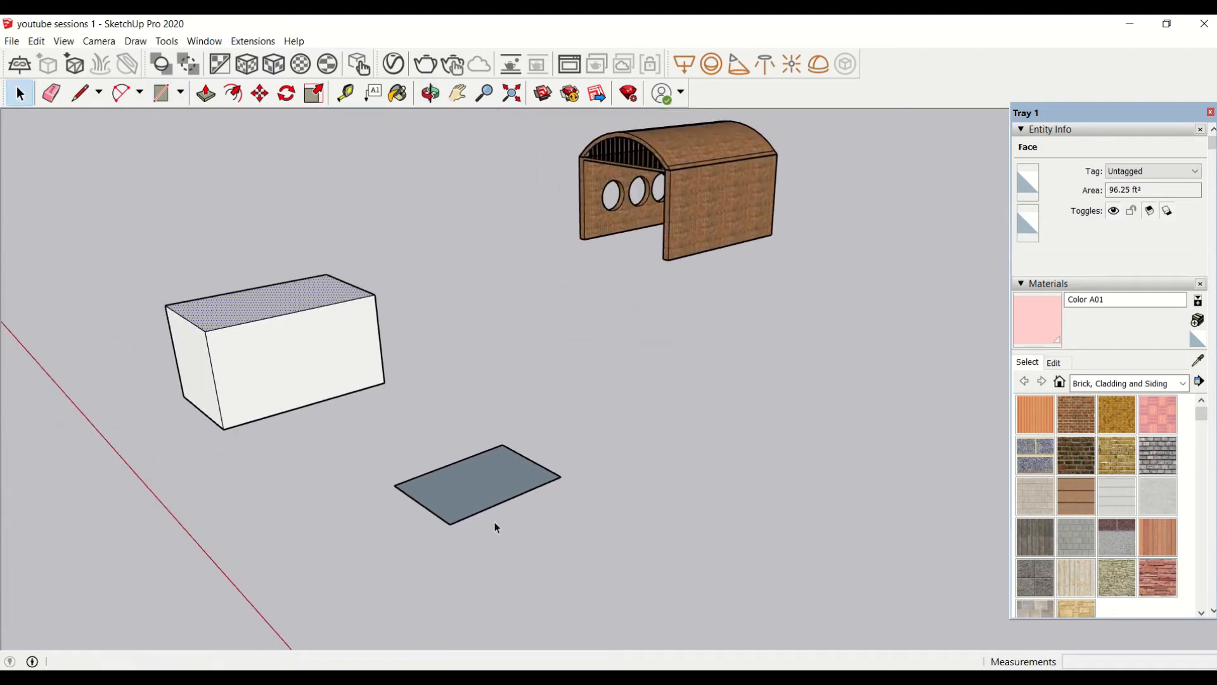
Step: Measure two adjacent edges of the new rectangle with the Tape Measure tool
{"action": "left_click", "coordinate": [345, 94]}
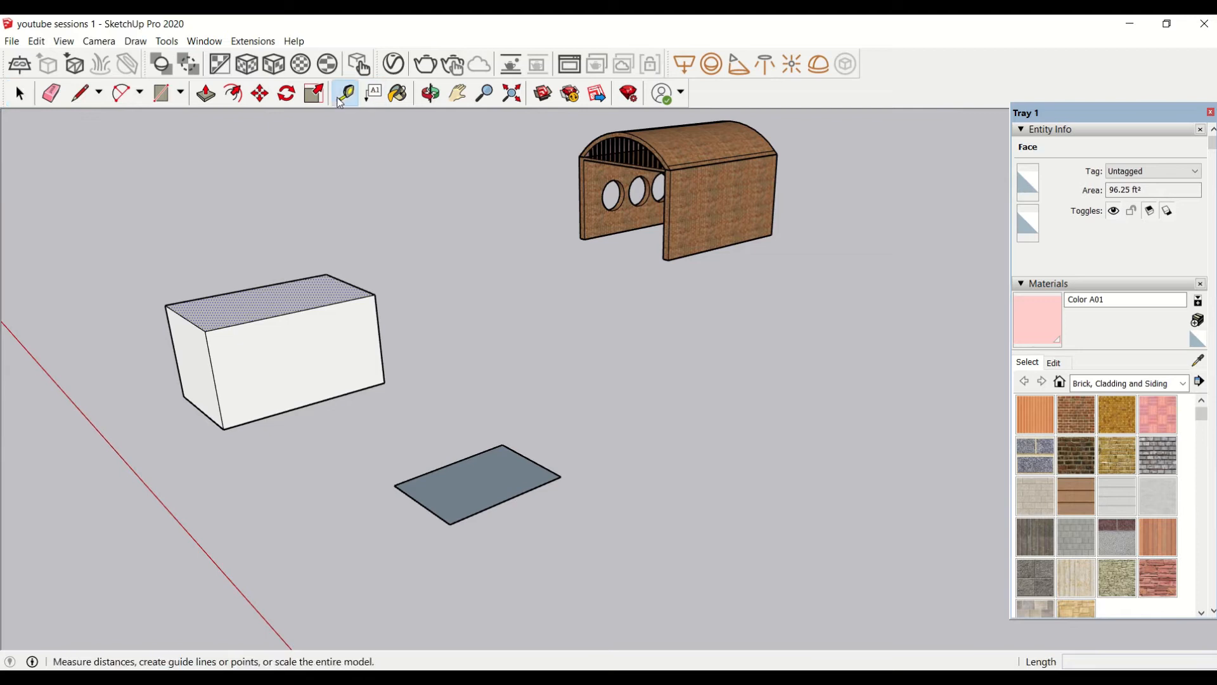
{"action": "left_click", "coordinate": [394, 485]}
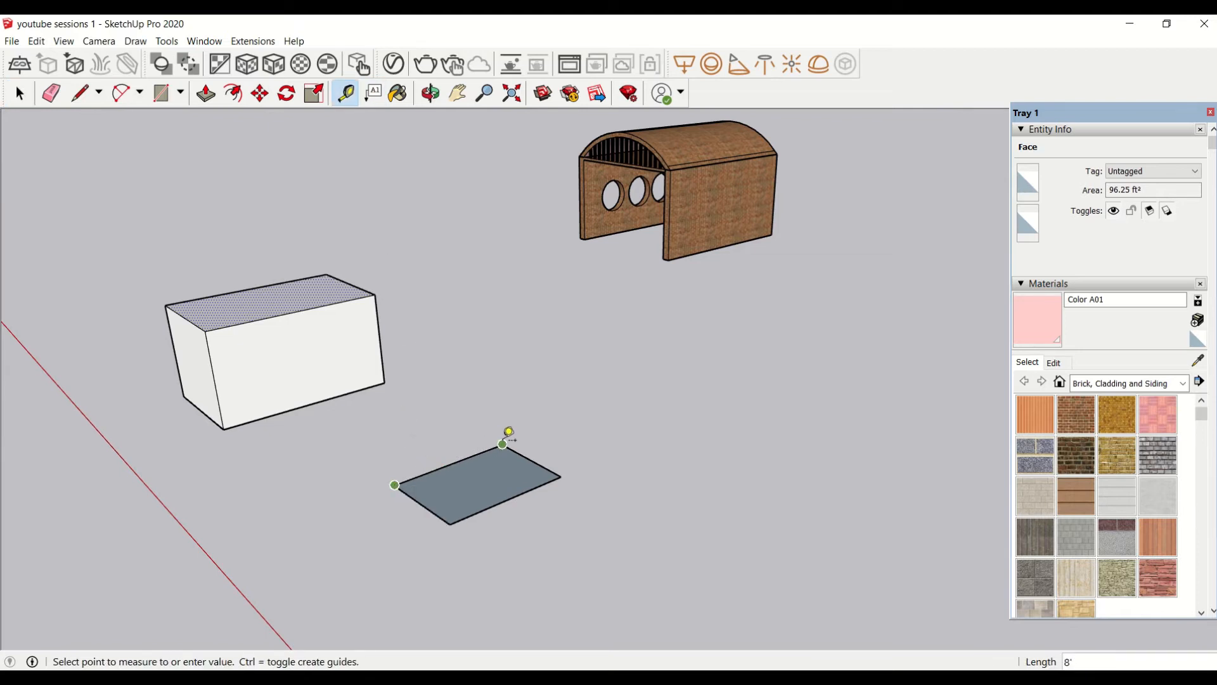
{"action": "scroll", "coordinate": [511, 433], "scroll_direction": "up", "scroll_amount": 3}
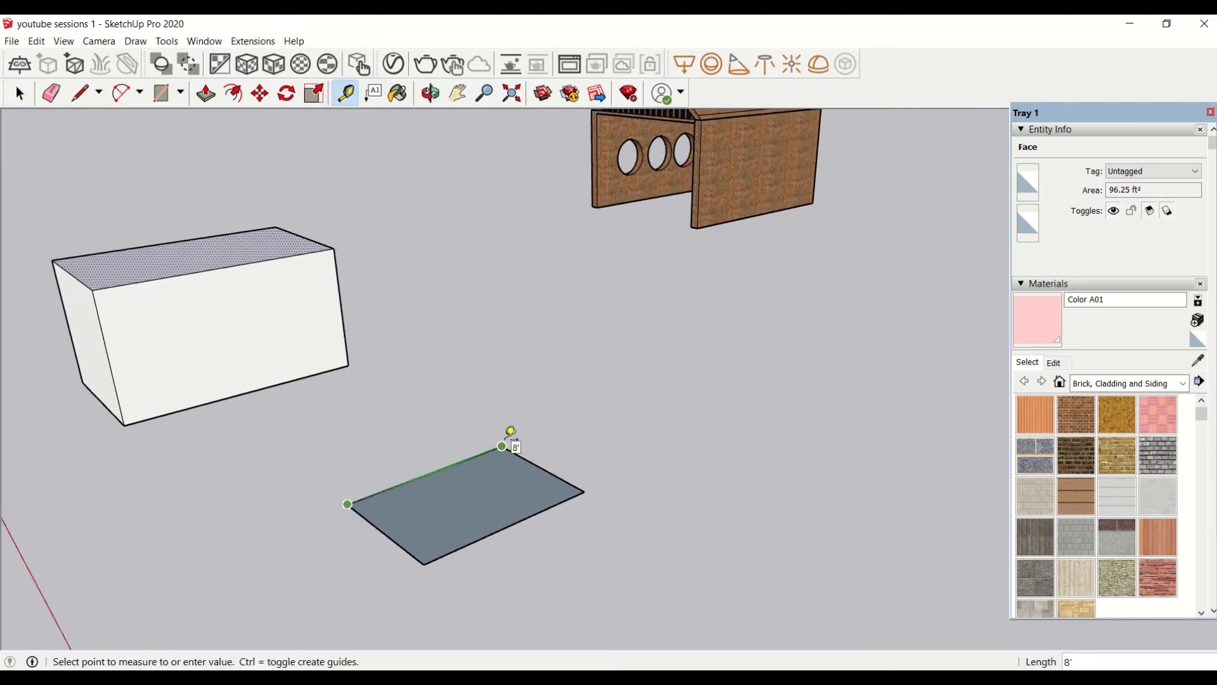
{"action": "left_click", "coordinate": [500, 448]}
{"action": "left_click", "coordinate": [500, 448]}
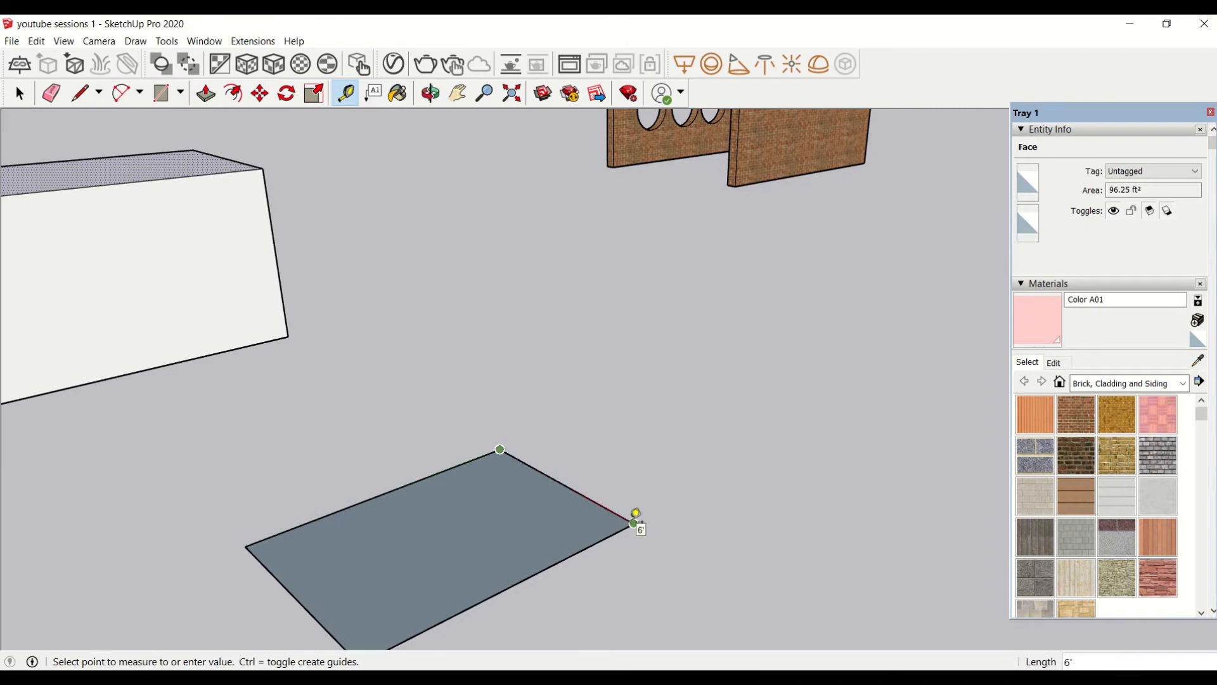
{"action": "scroll", "coordinate": [635, 522], "scroll_direction": "down", "scroll_amount": 3}
{"action": "key", "text": "space"}
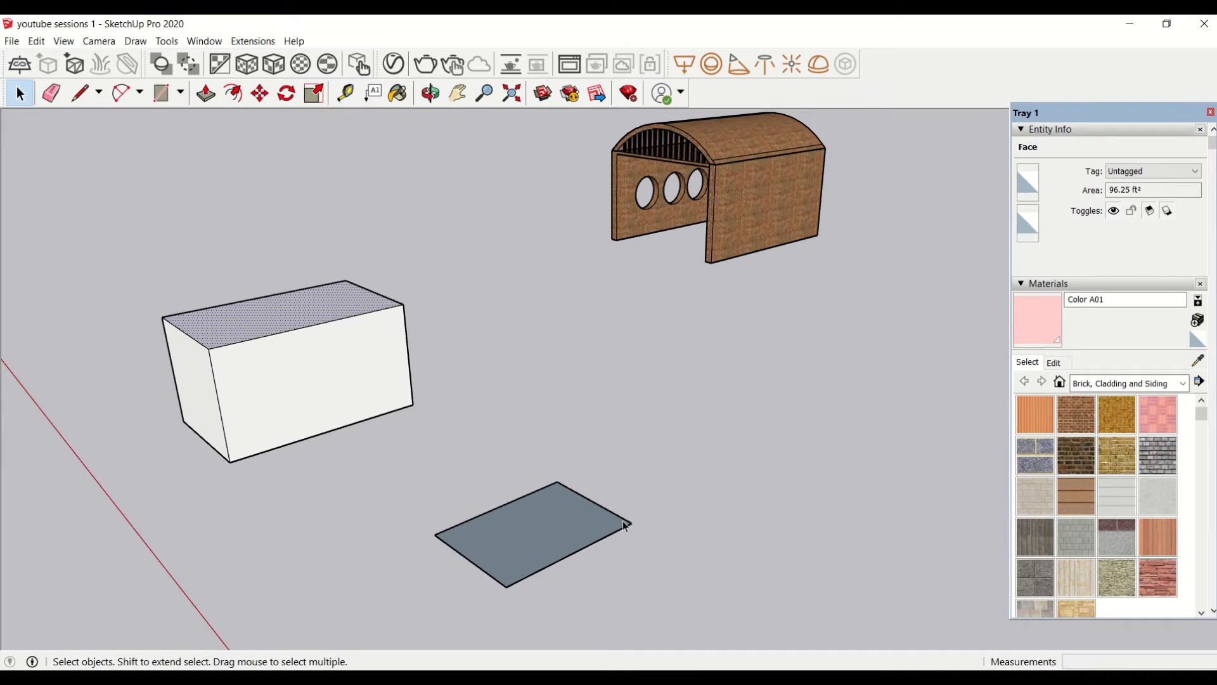
Step: Reverse the second rectangle's face and extrude it upward exactly 10' with Push/Pull
{"action": "left_click", "coordinate": [552, 527]}
{"action": "right_click", "coordinate": [552, 527]}
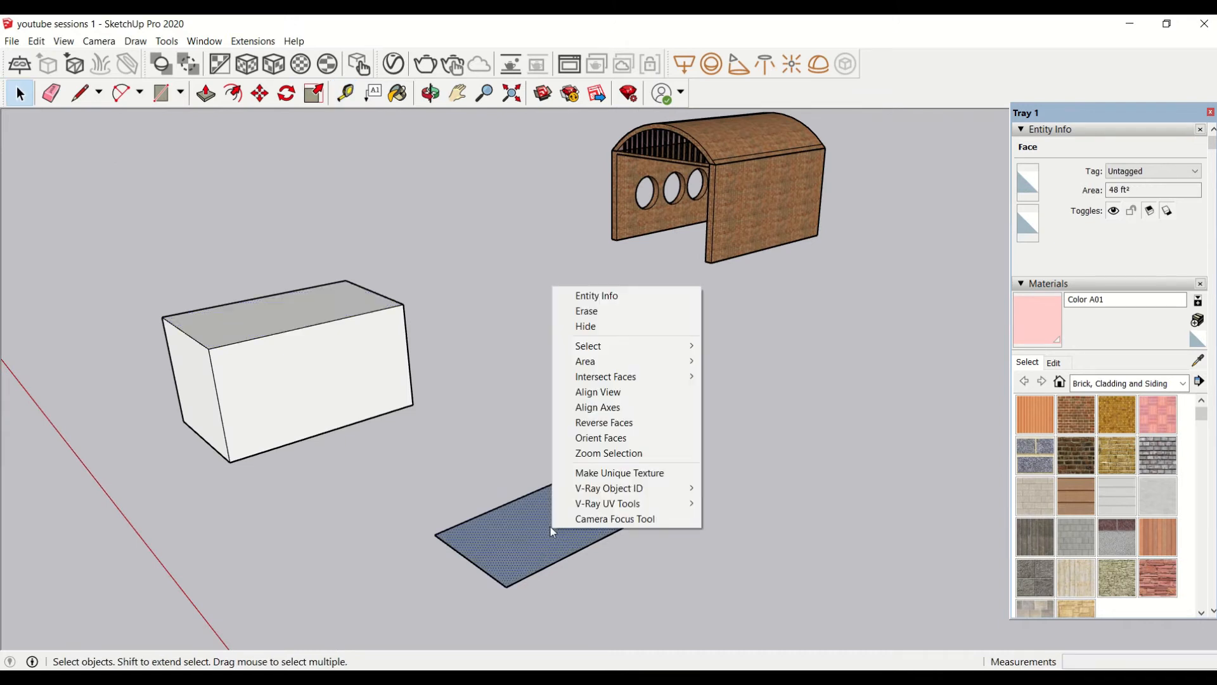
{"action": "left_click", "coordinate": [568, 422]}
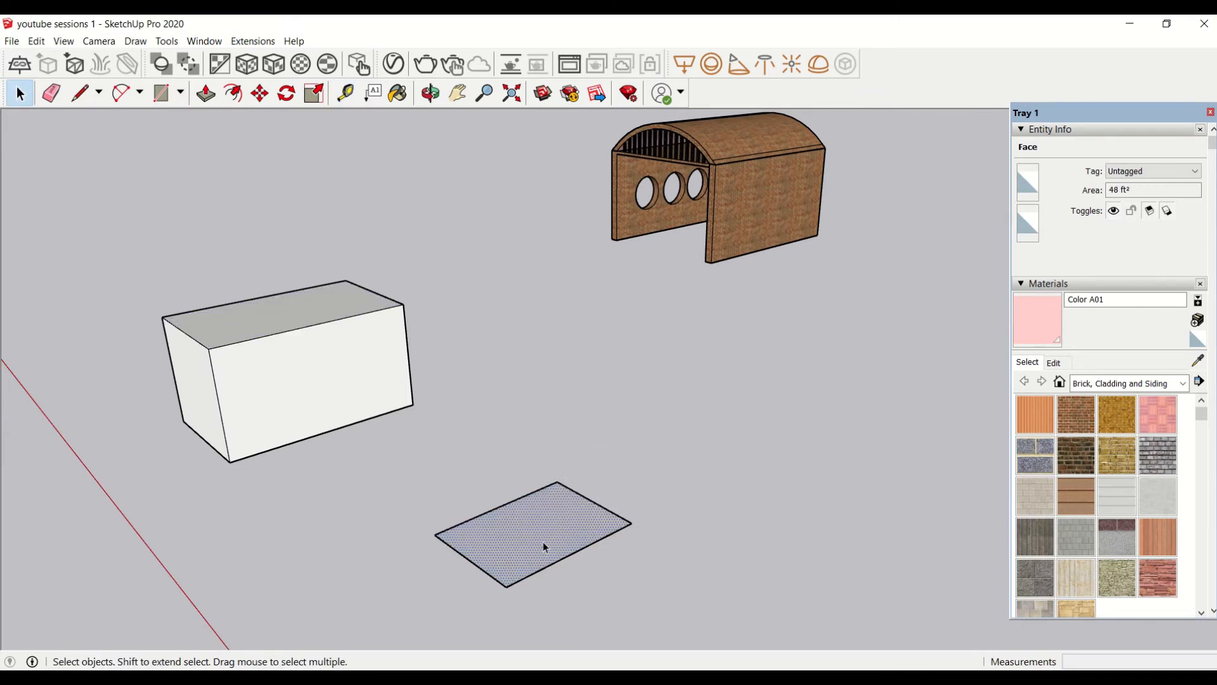
{"action": "middle_click_drag", "start_coordinate": [538, 554], "coordinate": [520, 517]}
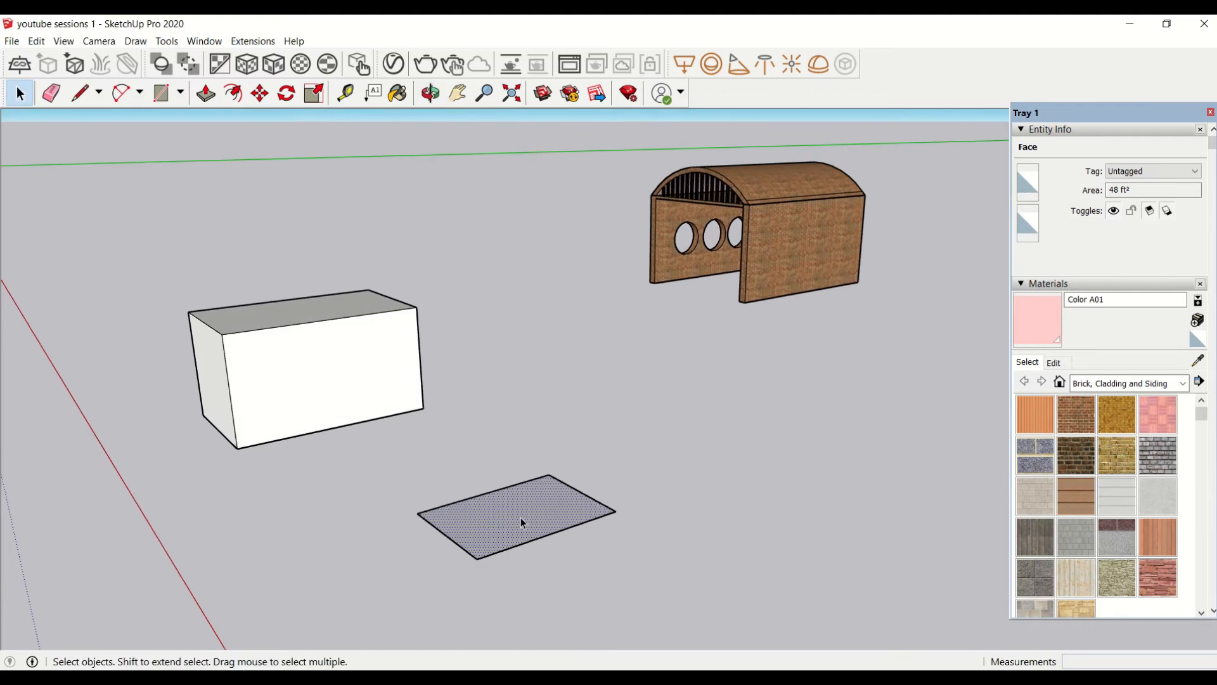
{"action": "key", "text": "p"}
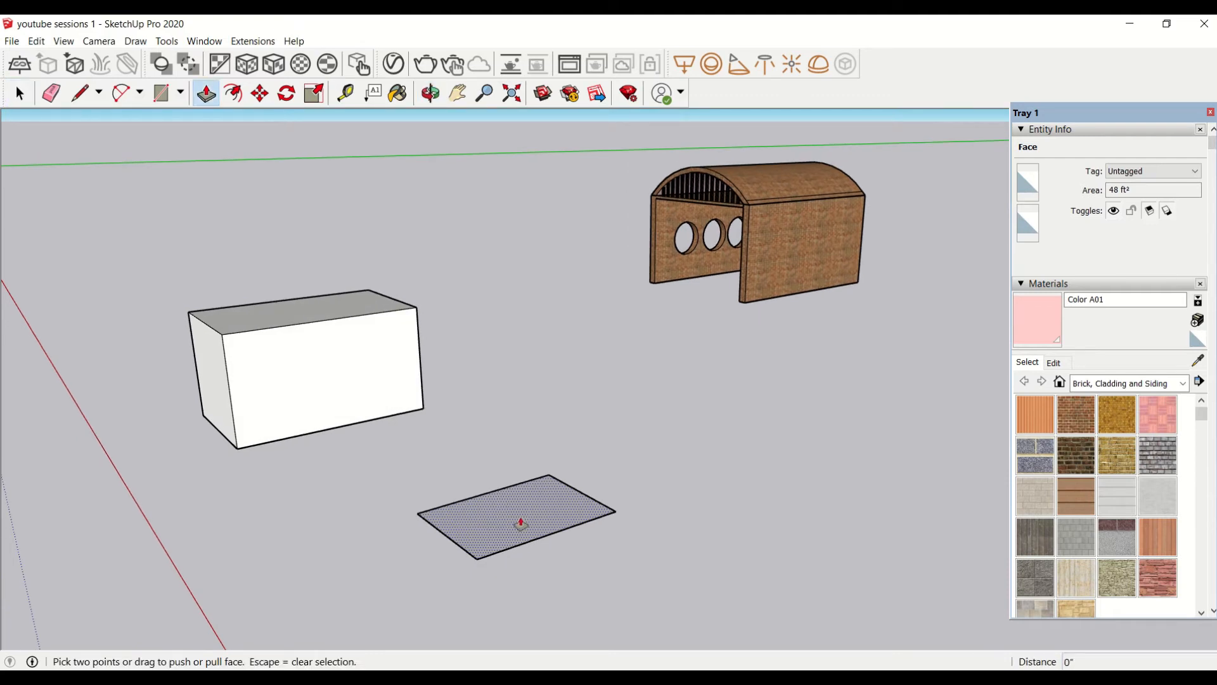
{"action": "left_click", "coordinate": [521, 516]}
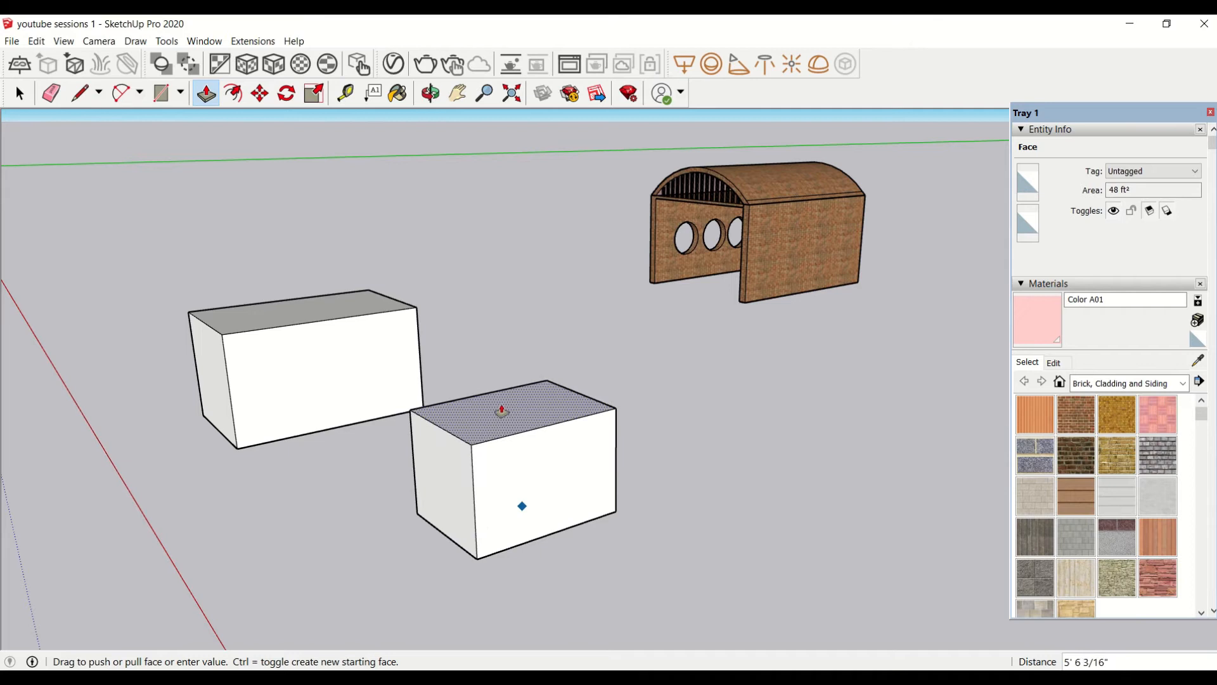
{"action": "type", "text": "10"}
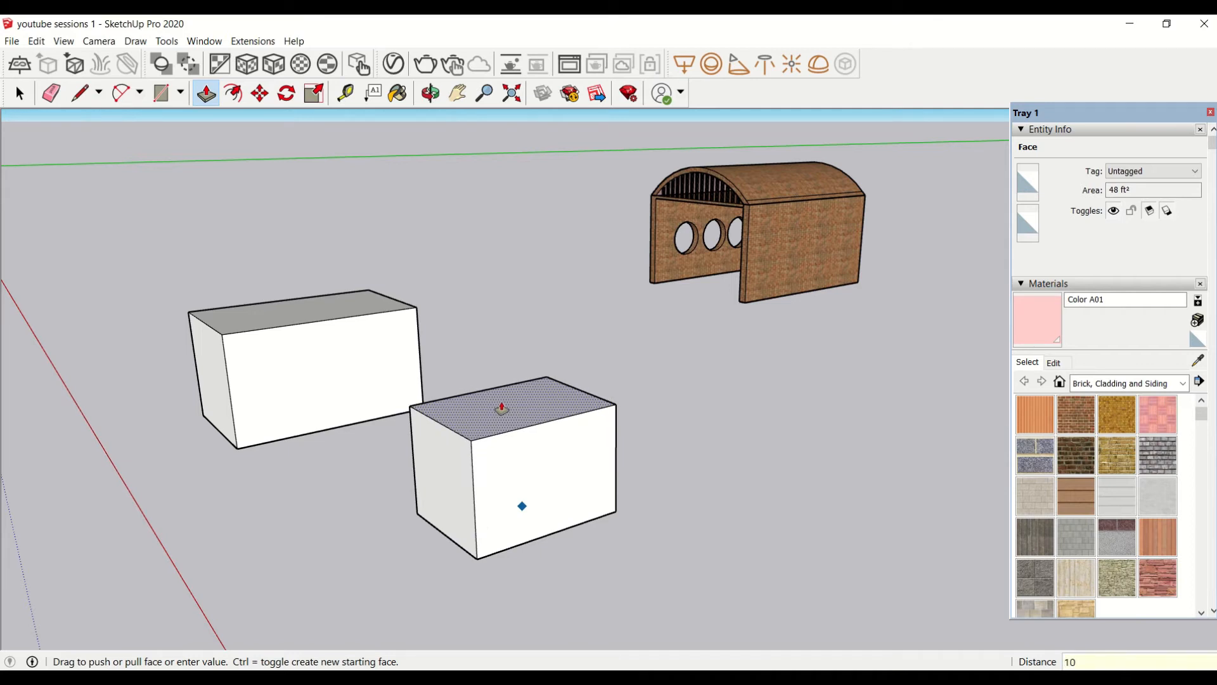
{"action": "type", "text": "'"}
{"action": "key", "text": "Return"}
Step: Measure the height of the second box along its front vertical edge
{"action": "middle_click_drag", "start_coordinate": [397, 532], "coordinate": [510, 524]}
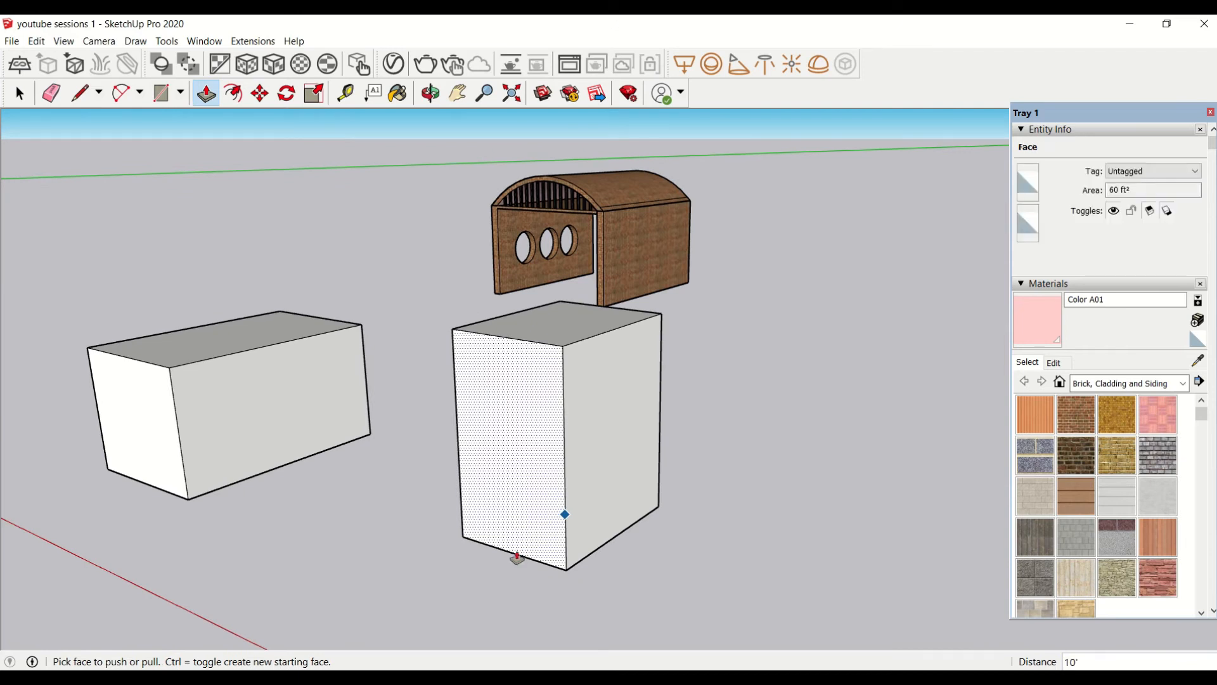
{"action": "left_click", "coordinate": [345, 93]}
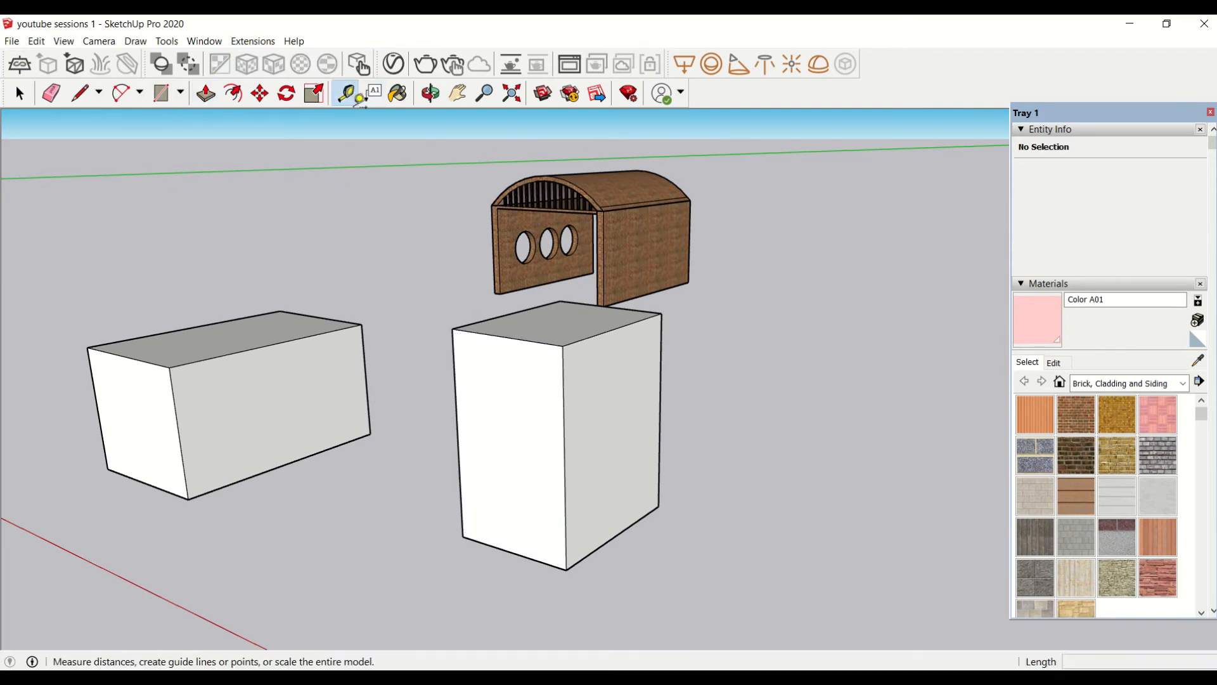
{"action": "left_click", "coordinate": [564, 345]}
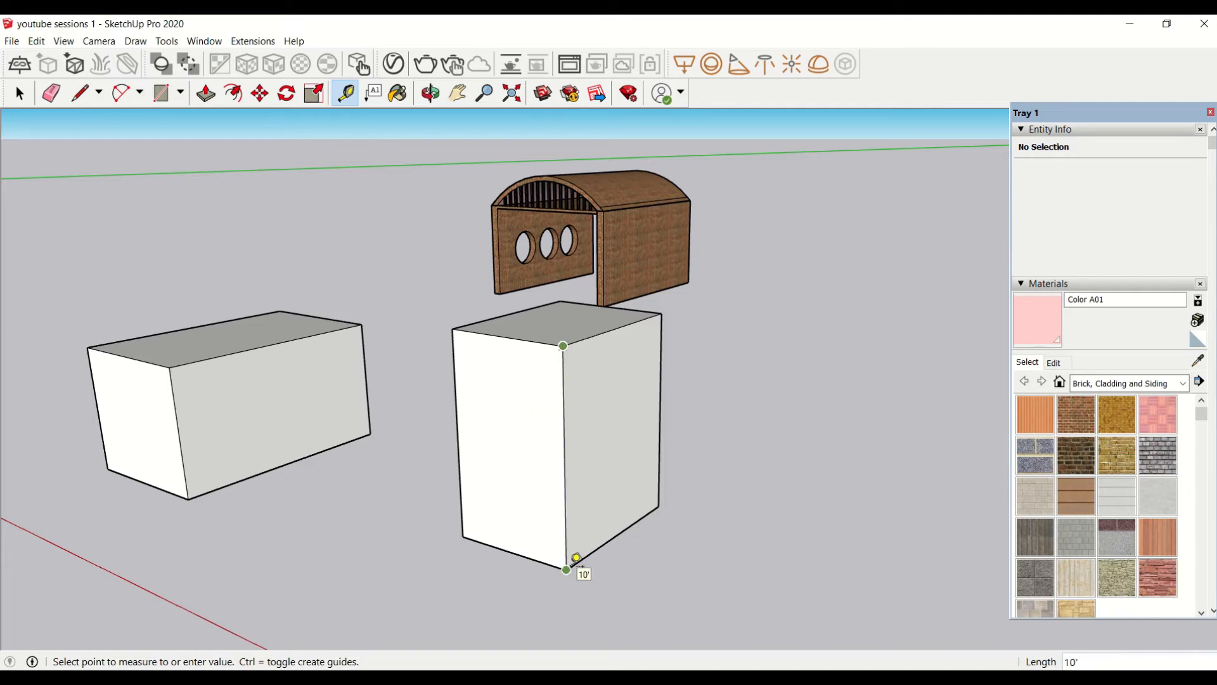
{"action": "key", "text": "space"}
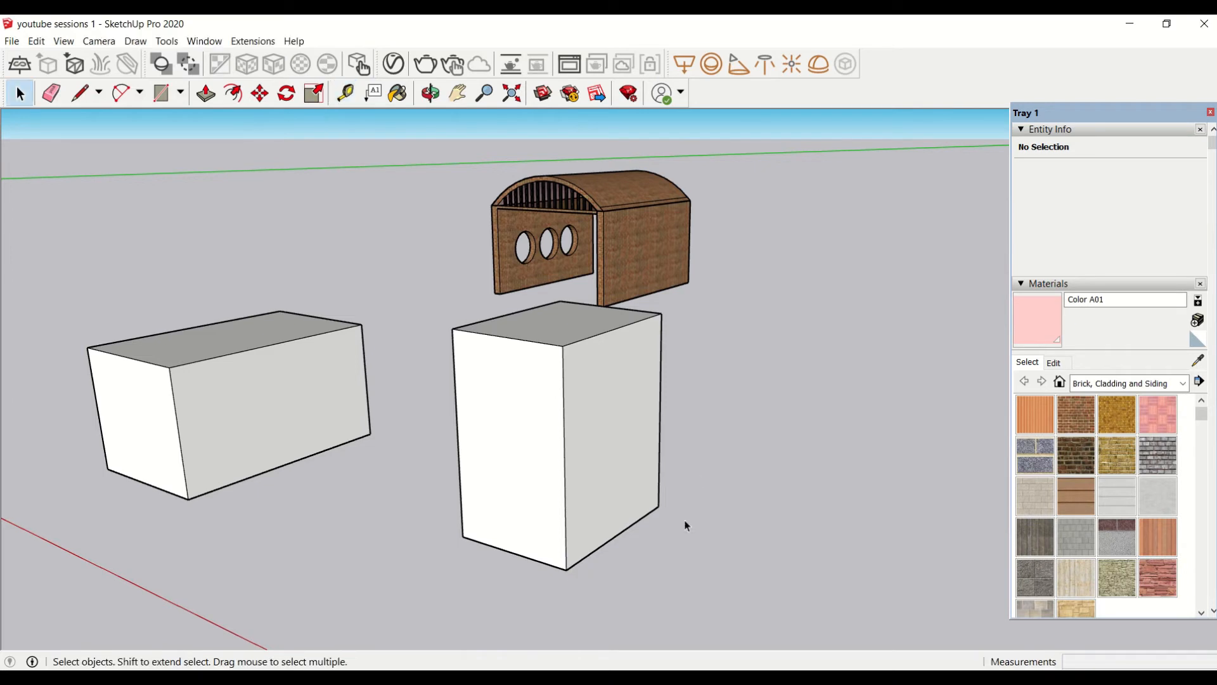
Step: Draw a circle with a 3' radius on the ground beside the taller box
{"action": "scroll", "coordinate": [668, 437], "scroll_direction": "down", "scroll_amount": 3}
{"action": "middle_click_drag", "start_coordinate": [679, 402], "coordinate": [618, 458]}
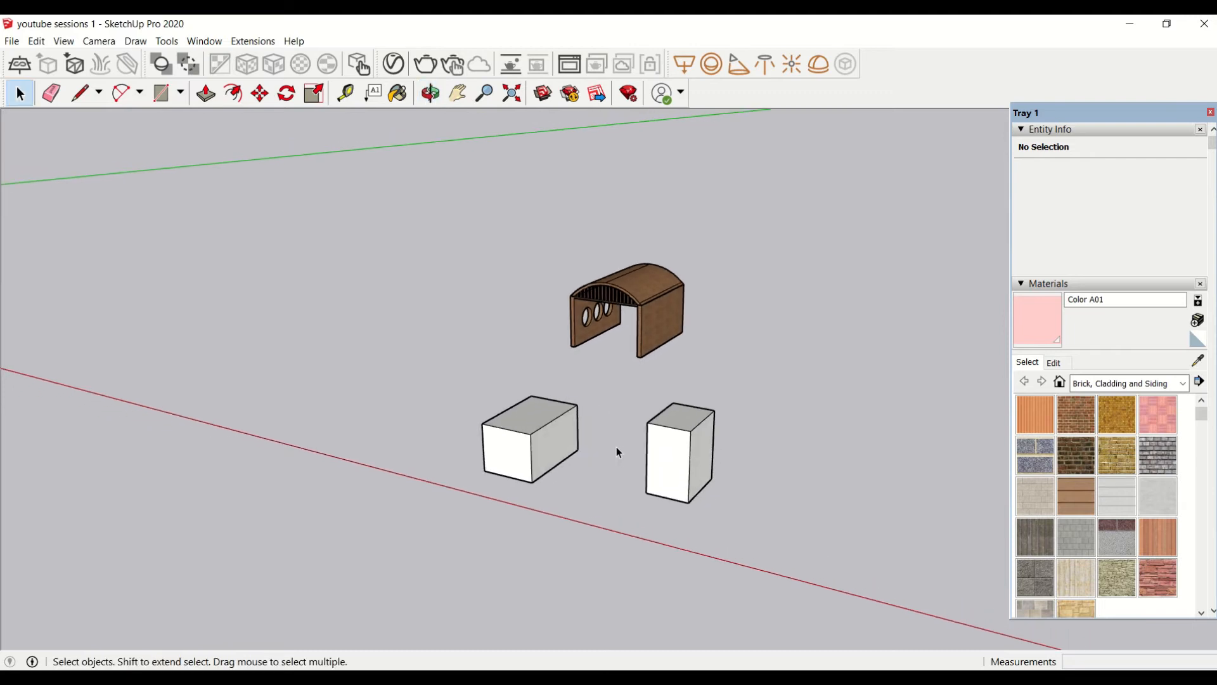
{"action": "left_click", "coordinate": [181, 94]}
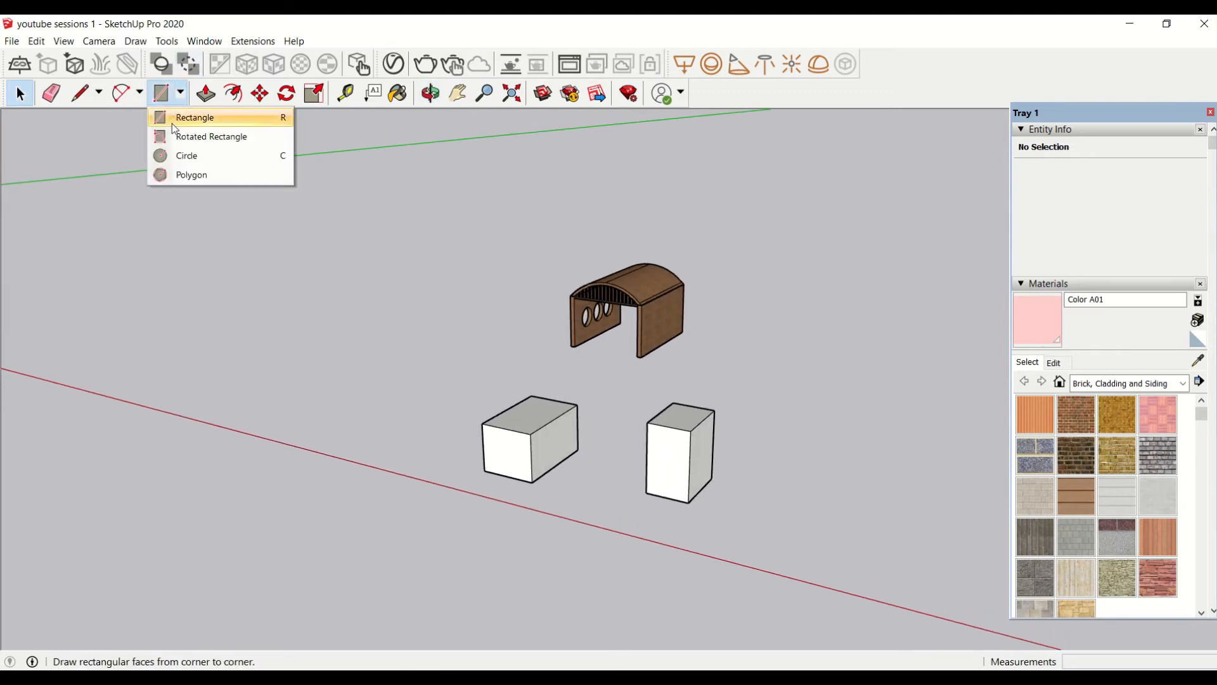
{"action": "left_click", "coordinate": [181, 155]}
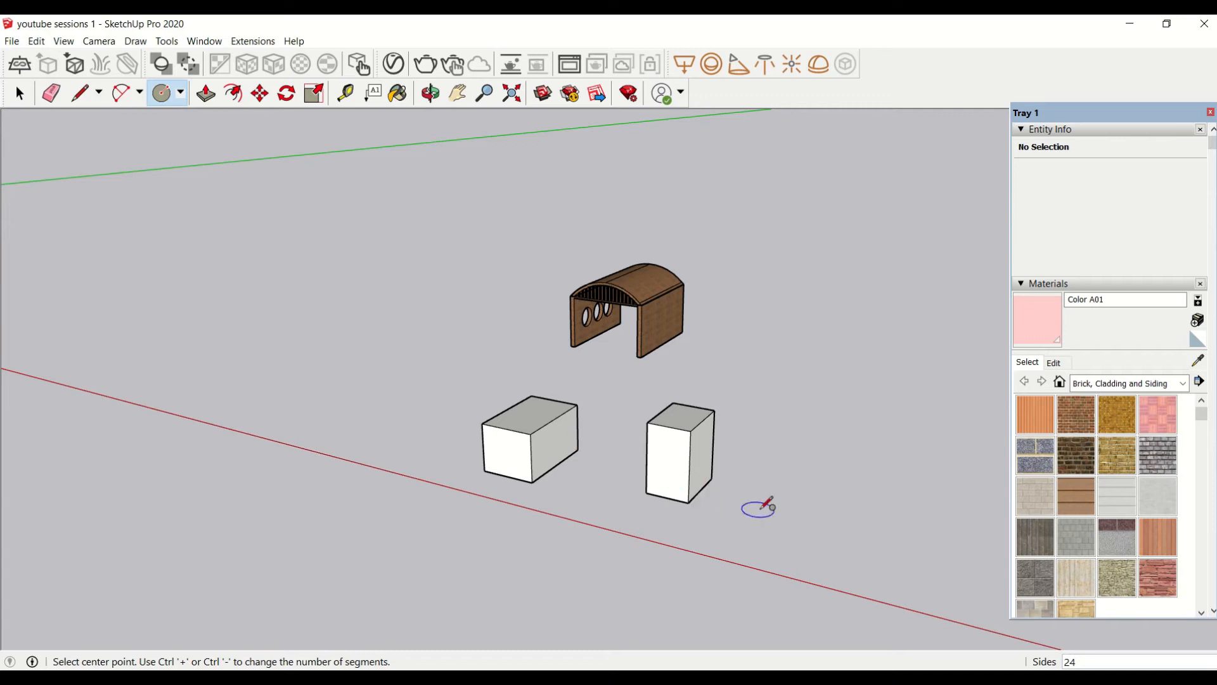
{"action": "middle_click_drag", "start_coordinate": [769, 506], "coordinate": [565, 425]}
{"action": "scroll", "coordinate": [563, 424], "scroll_direction": "up", "scroll_amount": 3}
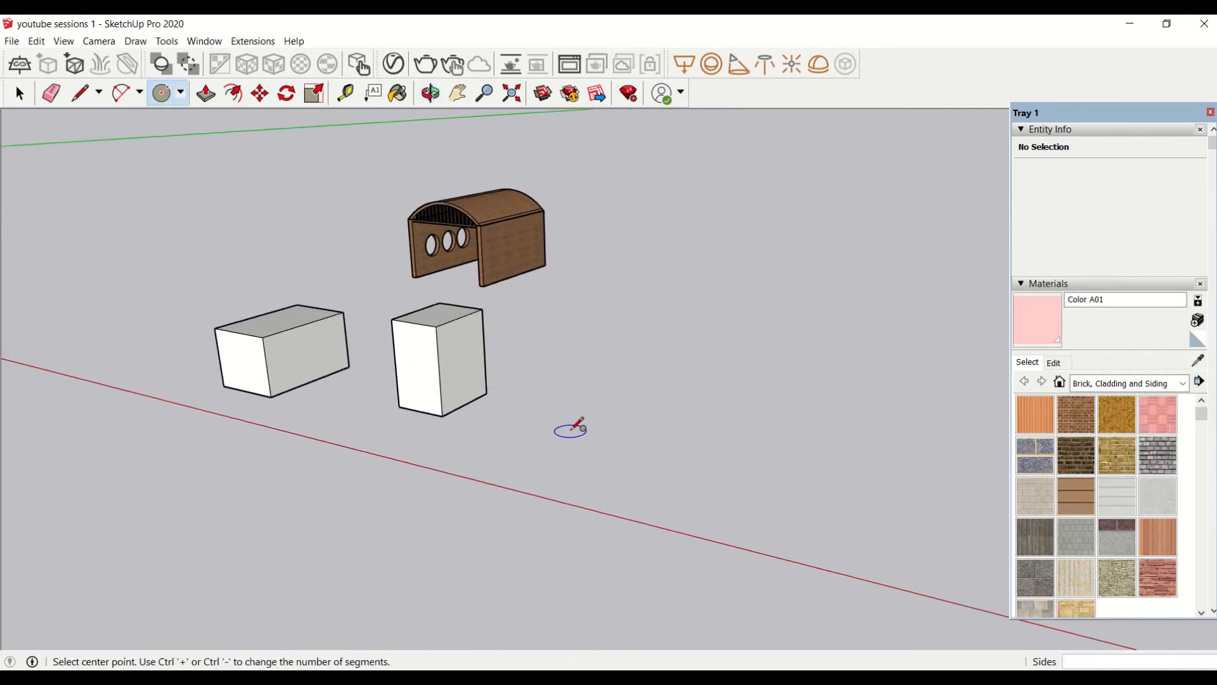
{"action": "left_click", "coordinate": [568, 425]}
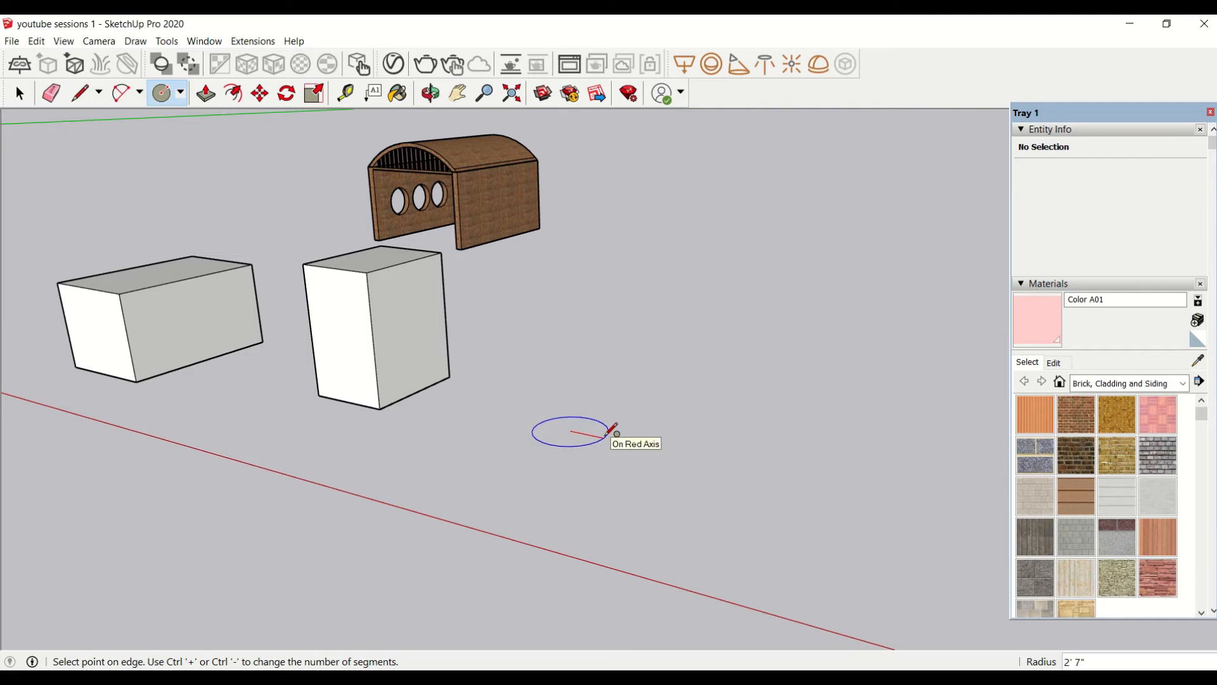
{"action": "left_click", "coordinate": [609, 434]}
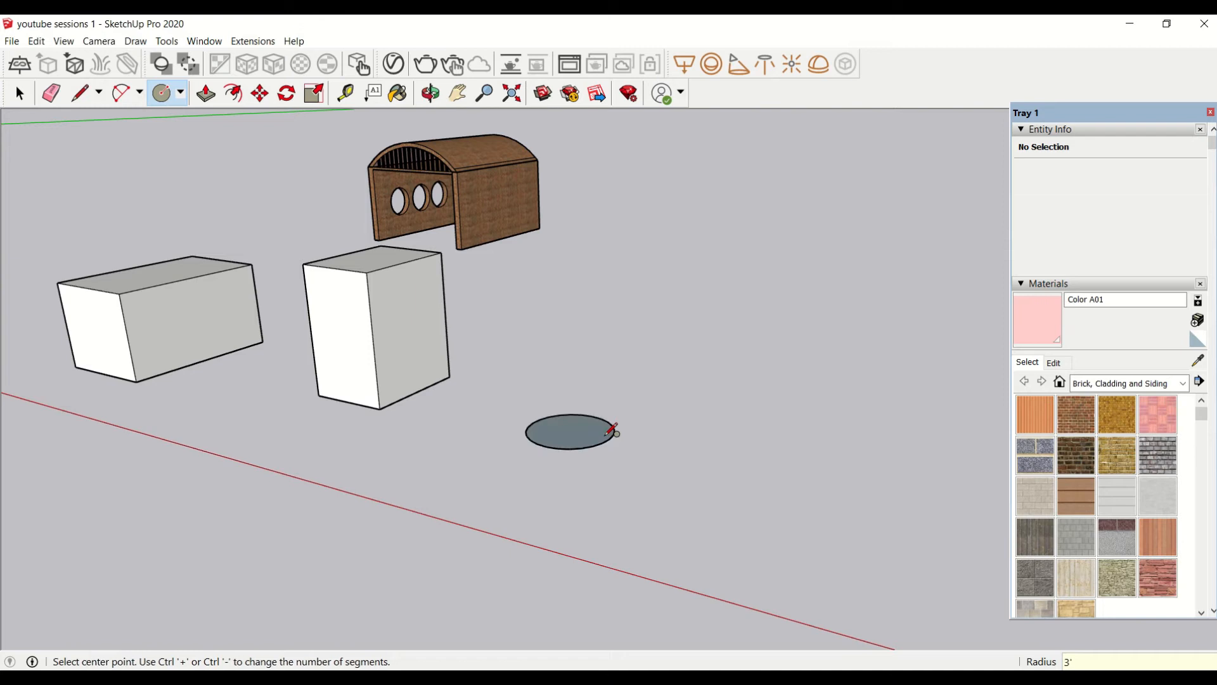
Step: Reverse the circle's face and extrude it upward 10' with Push/Pull to form a cylinder
{"action": "key", "text": "space"}
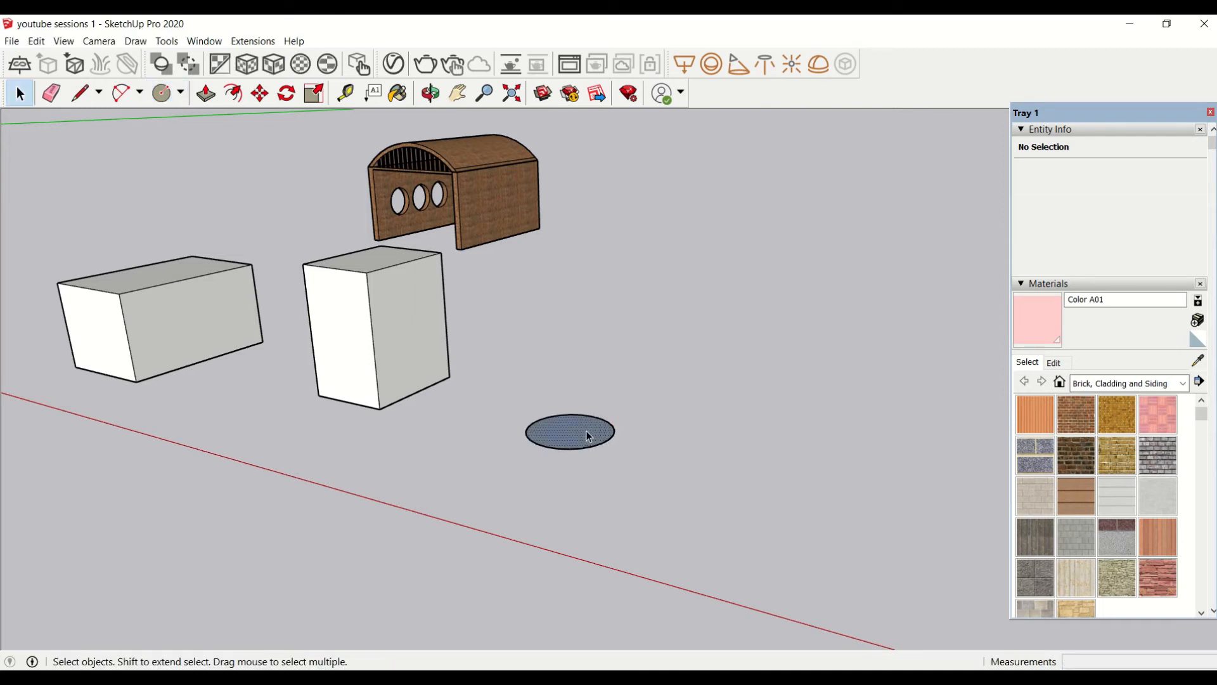
{"action": "right_click", "coordinate": [589, 436]}
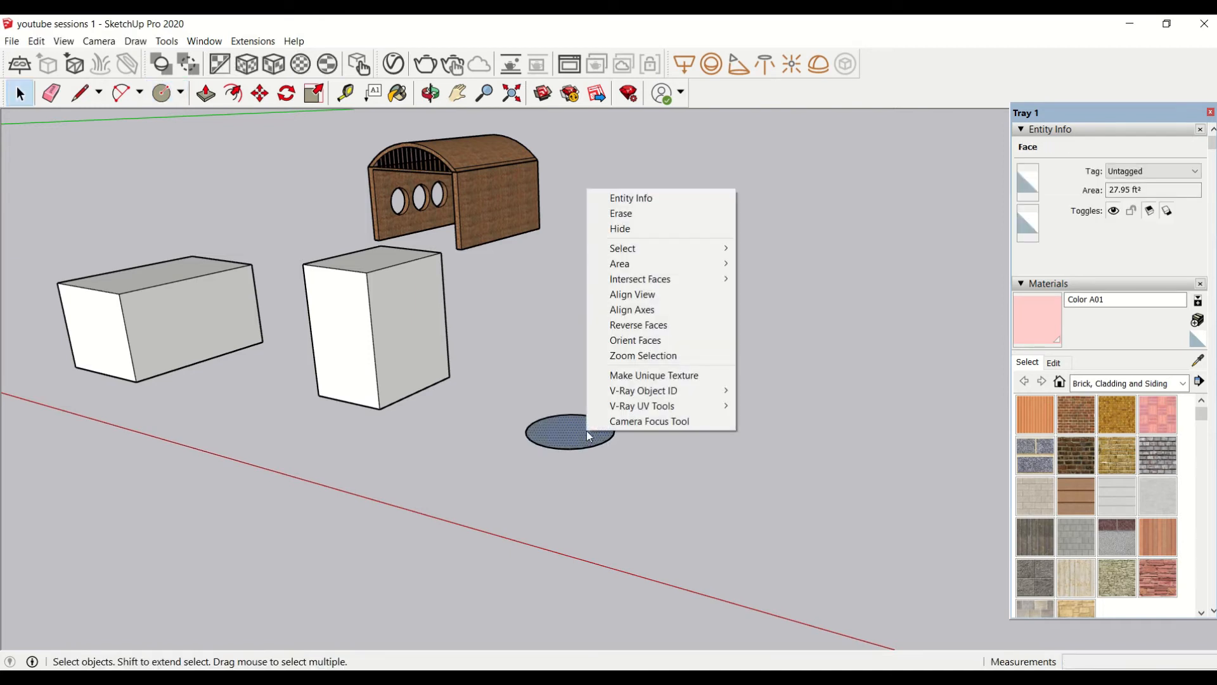
{"action": "left_click", "coordinate": [632, 326]}
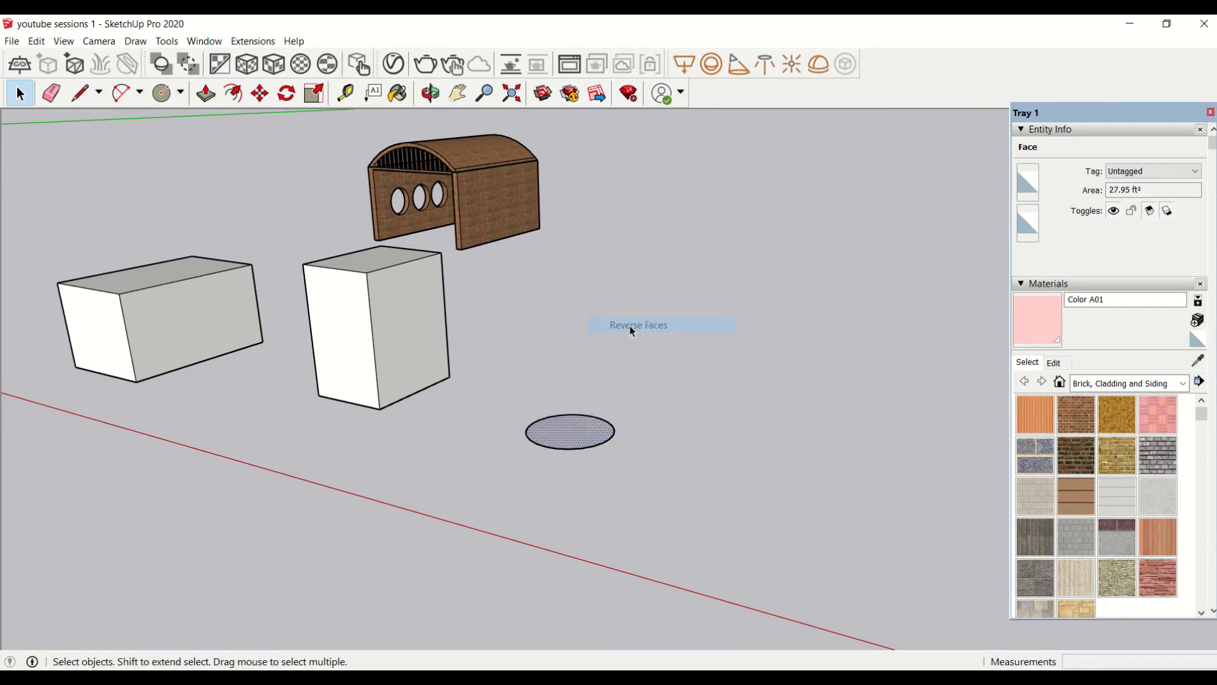
{"action": "key", "text": "p"}
{"action": "left_click", "coordinate": [584, 424]}
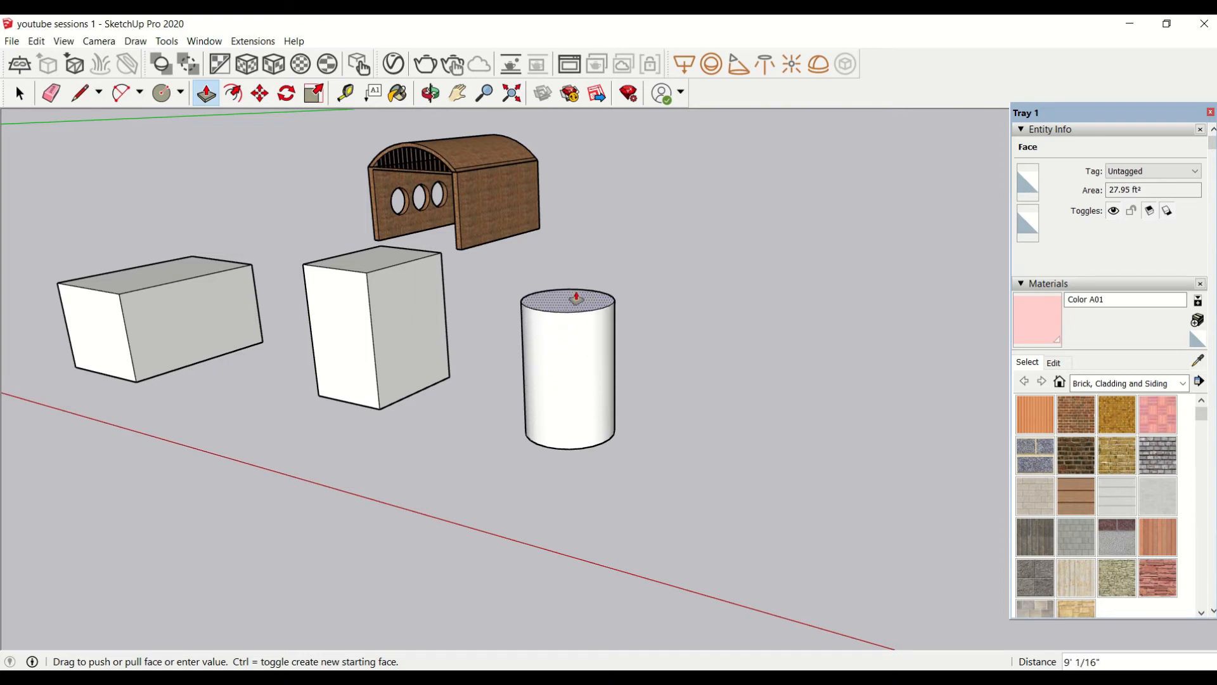
{"action": "type", "text": "10"}
{"action": "key", "text": "Return"}
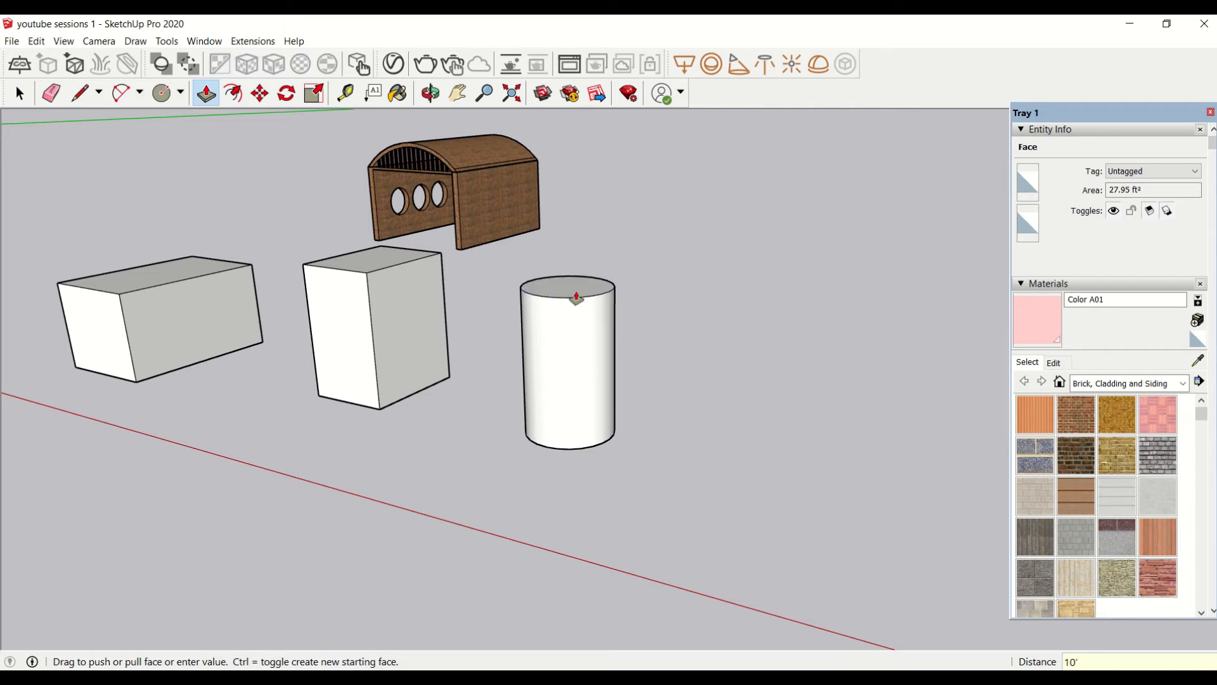
Step: Draw a six-sided polygon with a 3' inscribed radius on the ground beside the cylinder
{"action": "middle_click_drag", "start_coordinate": [462, 413], "coordinate": [619, 374]}
{"action": "scroll", "coordinate": [619, 374], "scroll_direction": "down", "scroll_amount": 3}
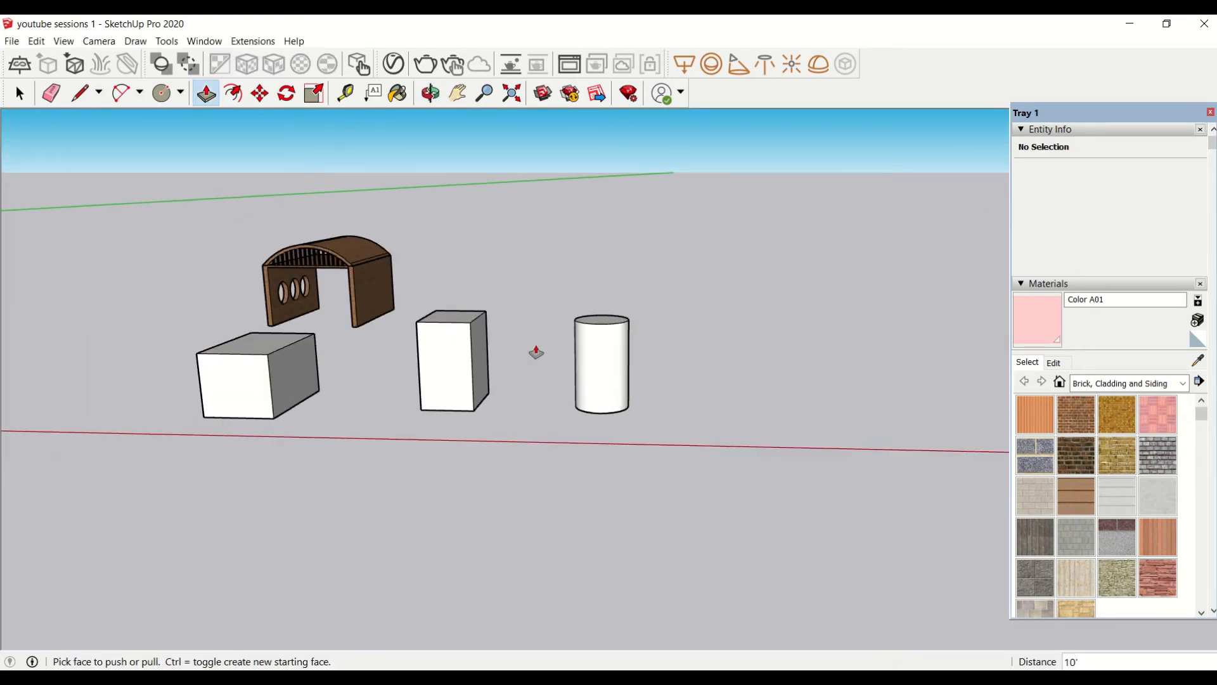
{"action": "left_click", "coordinate": [185, 98]}
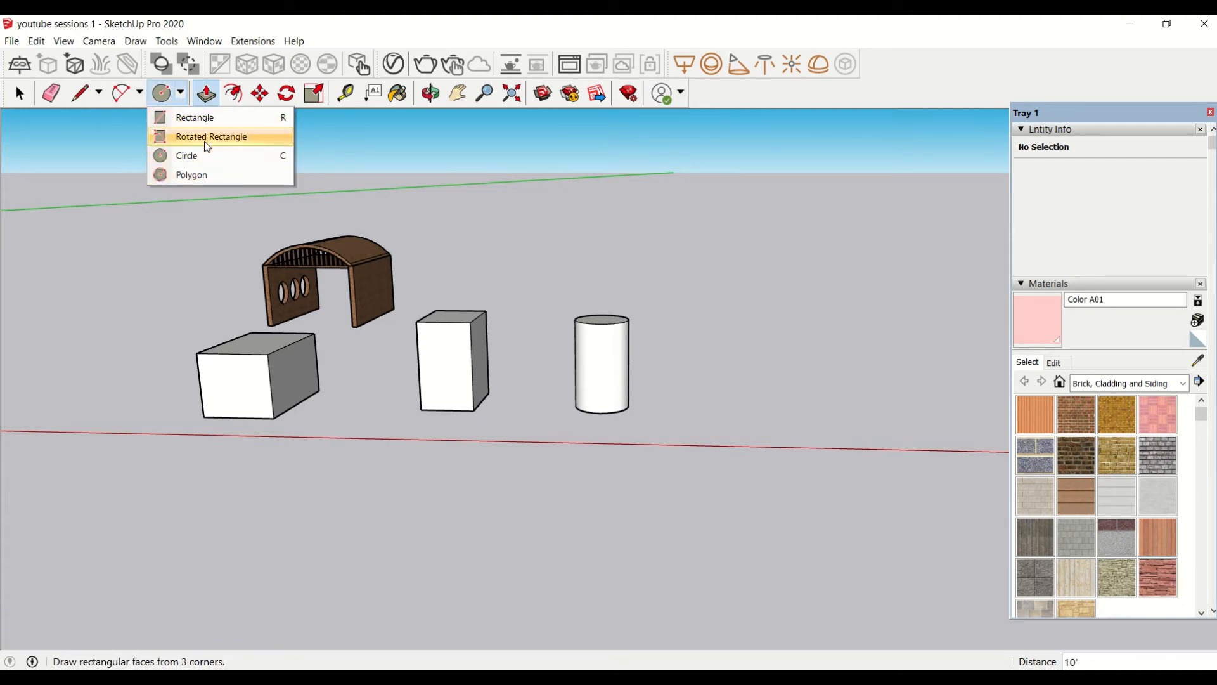
{"action": "left_click", "coordinate": [207, 176]}
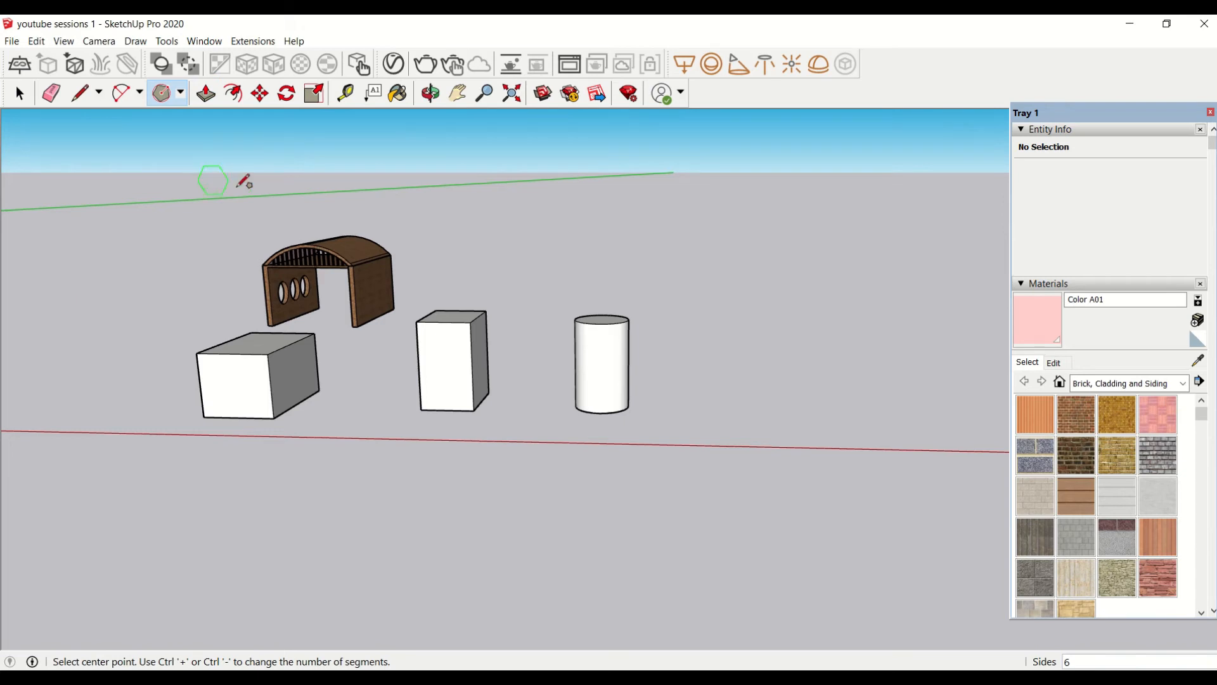
{"action": "scroll", "coordinate": [716, 404], "scroll_direction": "up", "scroll_amount": 2}
{"action": "scroll", "coordinate": [704, 404], "scroll_direction": "up", "scroll_amount": 1}
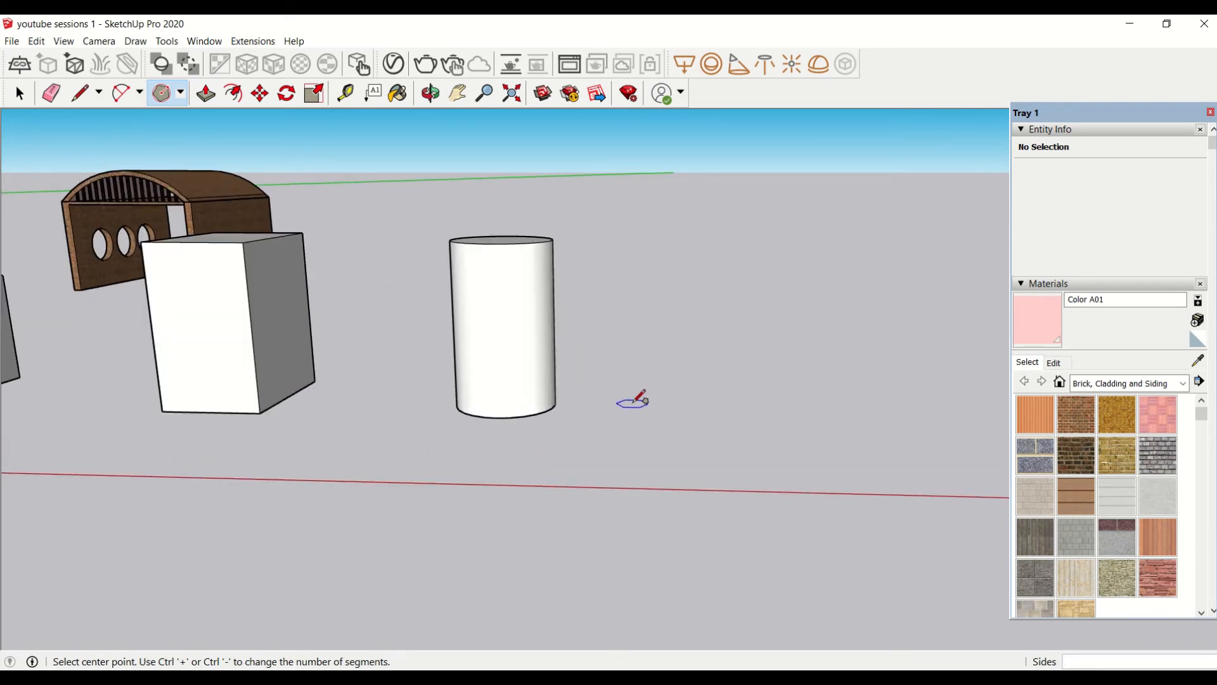
{"action": "left_click", "coordinate": [658, 417]}
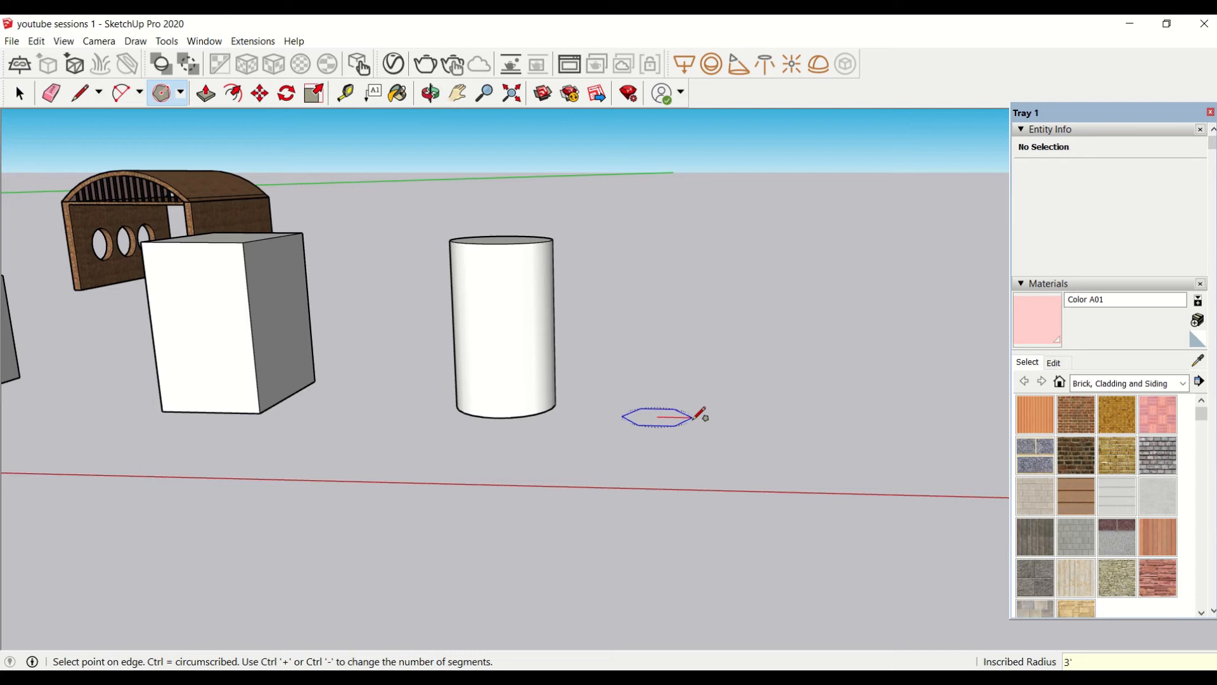
{"action": "left_click", "coordinate": [700, 413]}
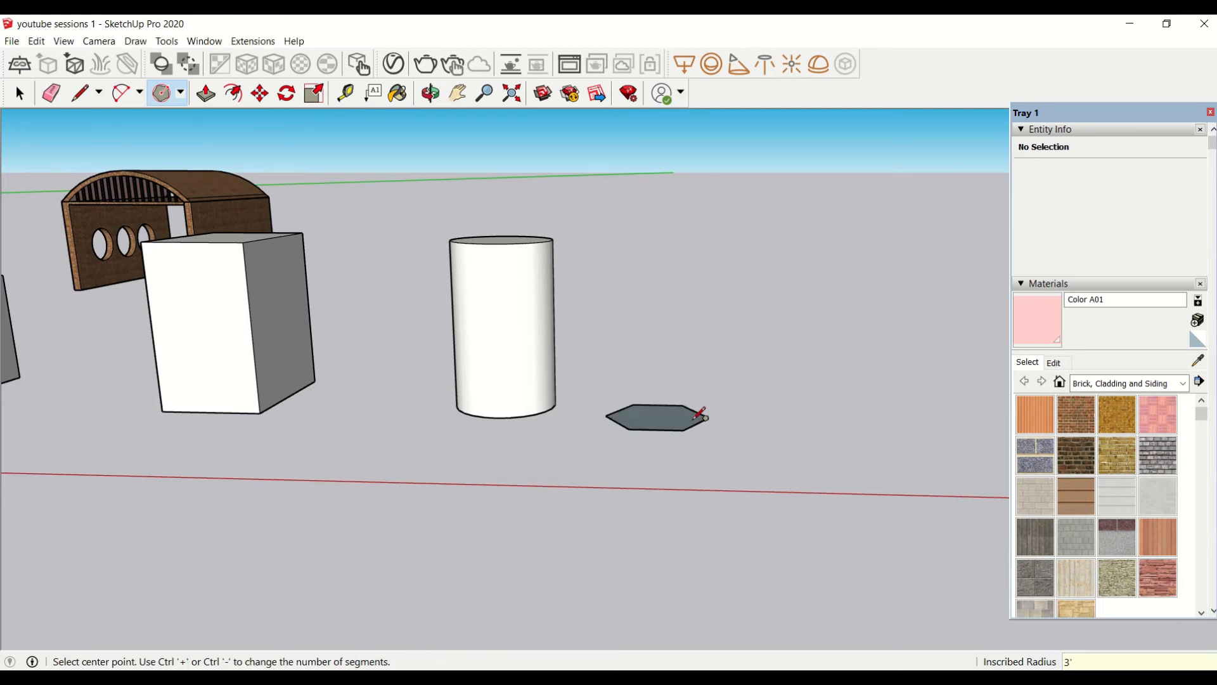
Step: Reverse the hexagon's face and extrude it upward 10' with Push/Pull
{"action": "key", "text": "space"}
{"action": "right_click", "coordinate": [692, 421]}
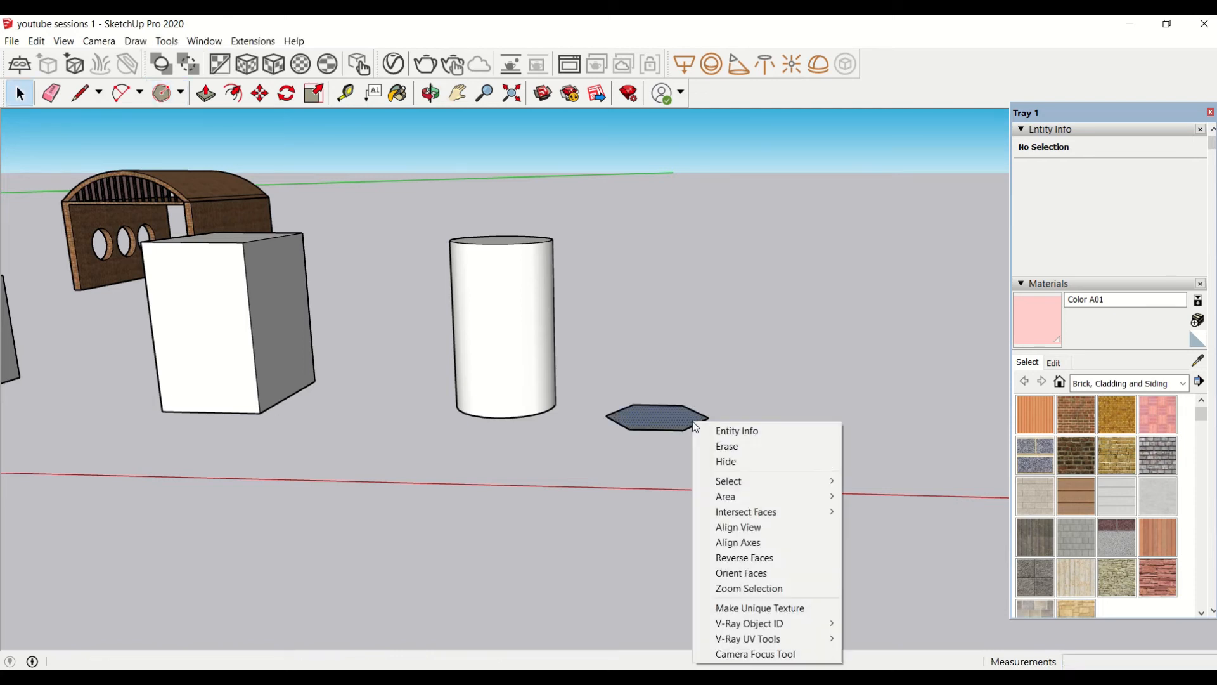
{"action": "left_click", "coordinate": [756, 559]}
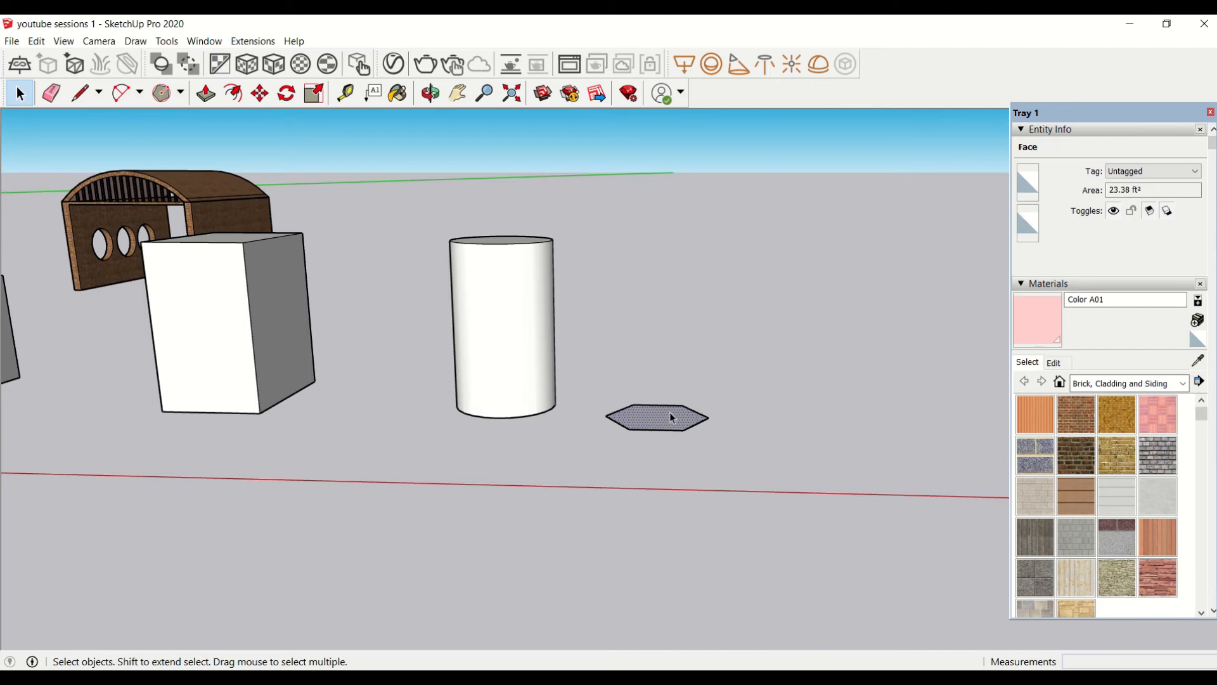
{"action": "key", "text": "p"}
{"action": "left_click_drag", "start_coordinate": [672, 417], "coordinate": [673, 351]}
{"action": "type", "text": "10"}
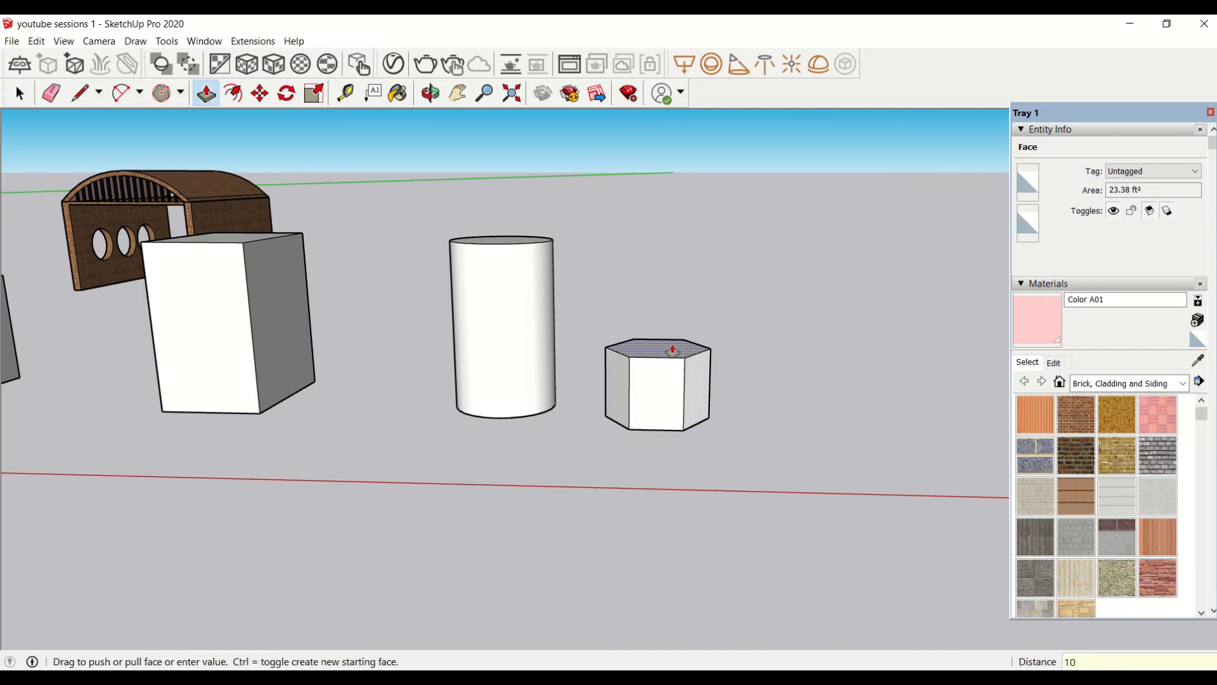
{"action": "key", "text": "Return"}
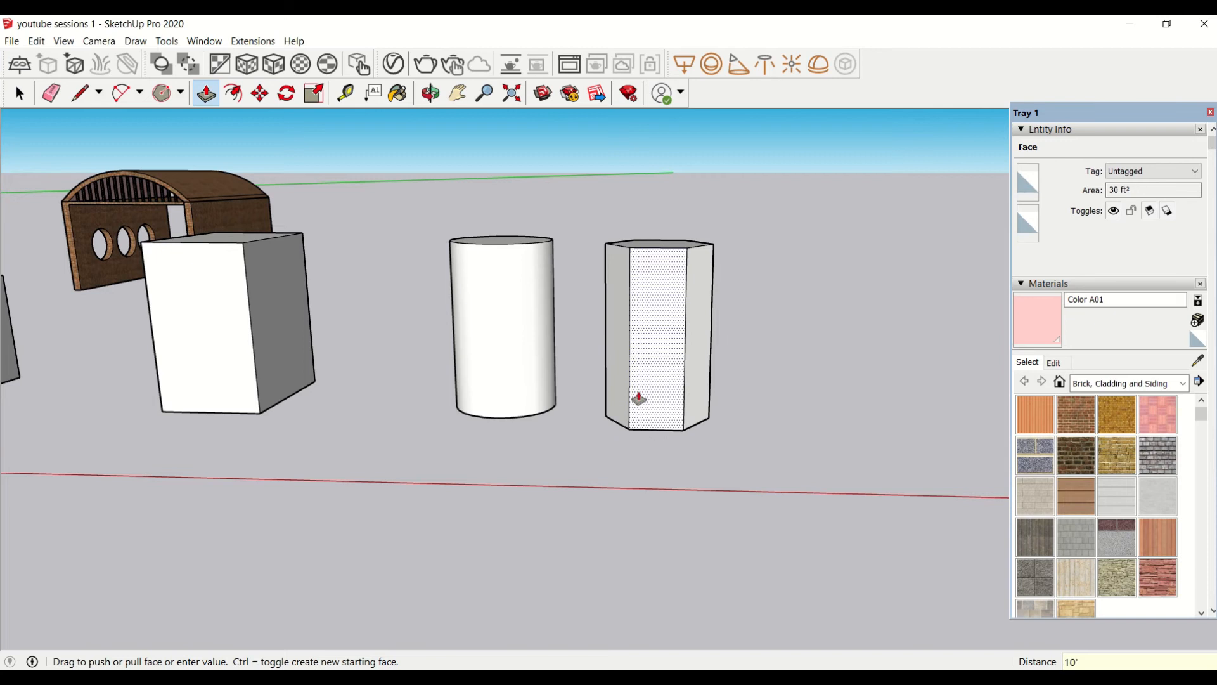
Step: Draw an upright Rotated Rectangle beside the hexagonal prism, about 7' 1" along the red axis and 6' 1" high at 90 degrees
{"action": "scroll", "coordinate": [395, 425], "scroll_direction": "down", "scroll_amount": 3}
{"action": "middle_click_drag", "start_coordinate": [307, 462], "coordinate": [500, 459]}
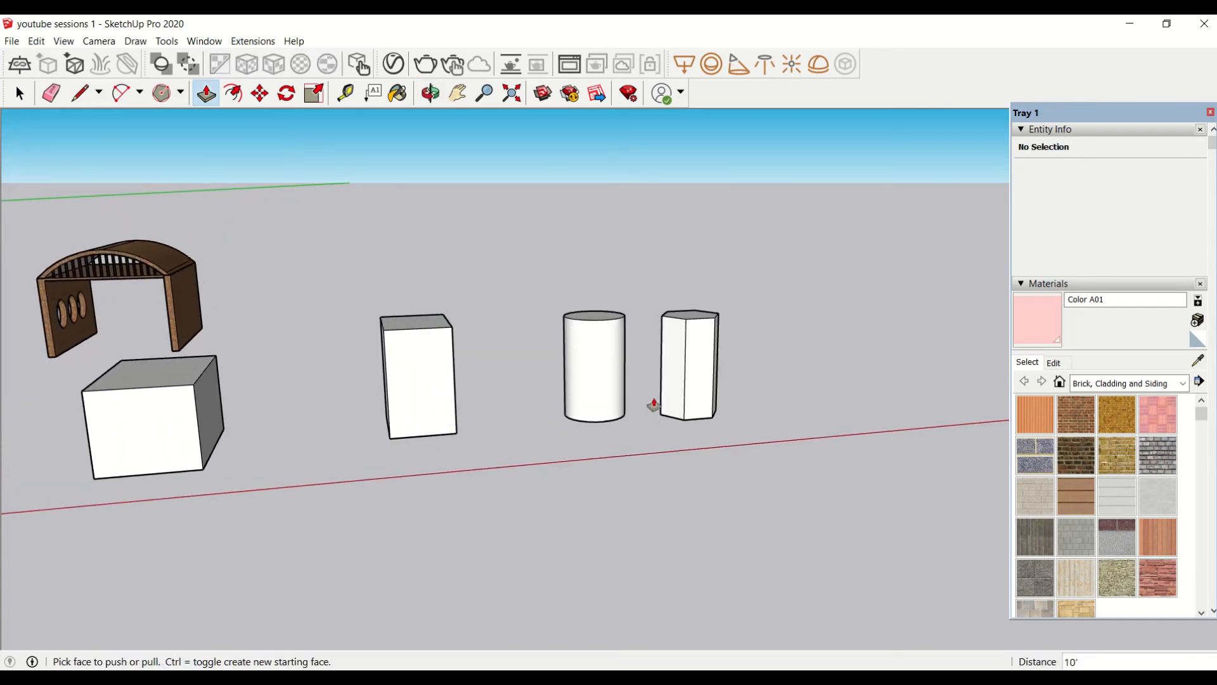
{"action": "left_click", "coordinate": [678, 392]}
{"action": "middle_click_drag", "start_coordinate": [678, 392], "coordinate": [660, 435]}
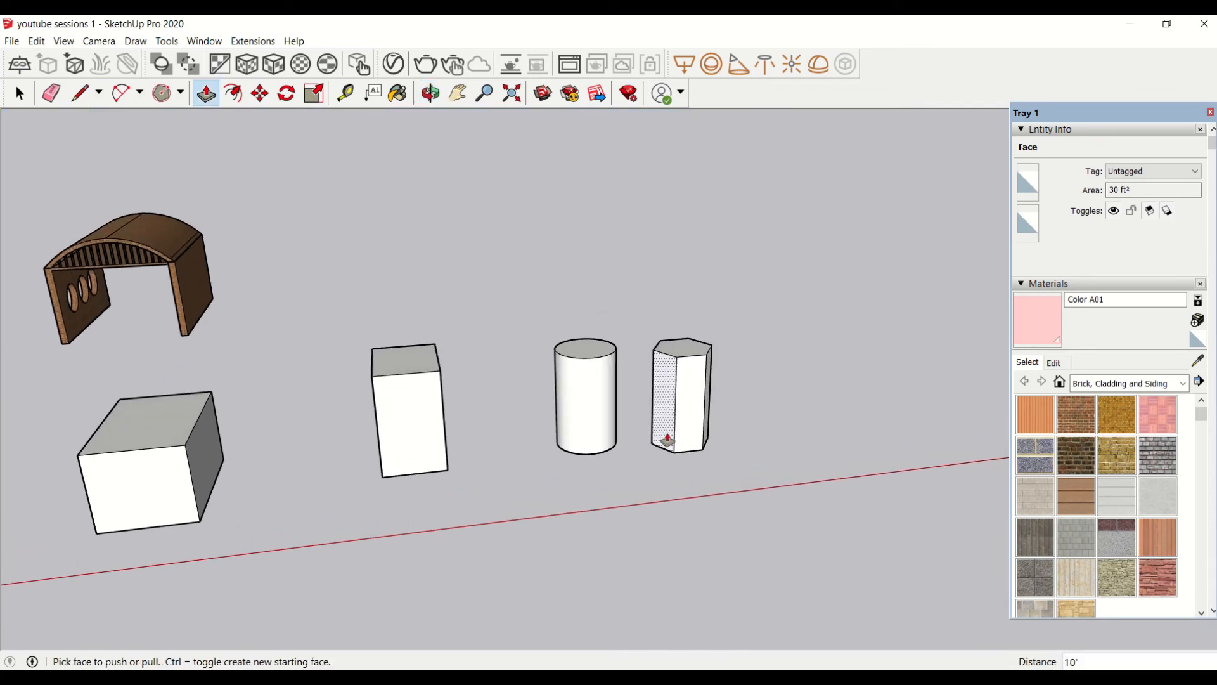
{"action": "left_click", "coordinate": [181, 94]}
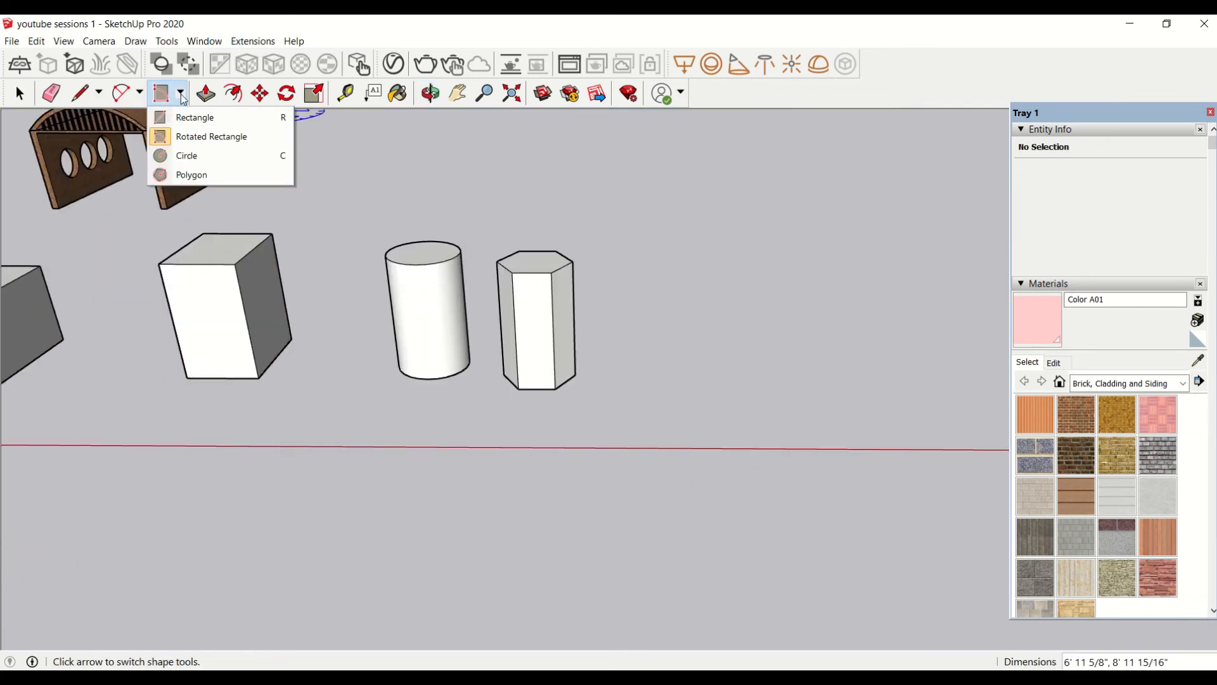
{"action": "left_click", "coordinate": [190, 137]}
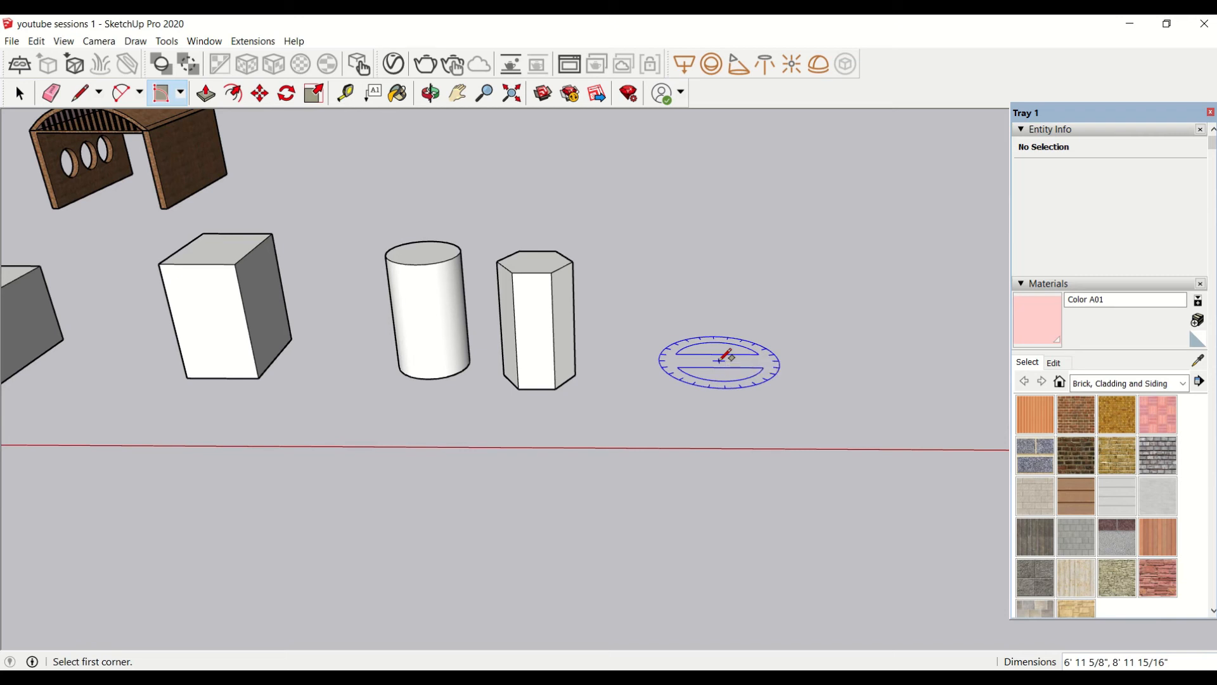
{"action": "left_click", "coordinate": [721, 360]}
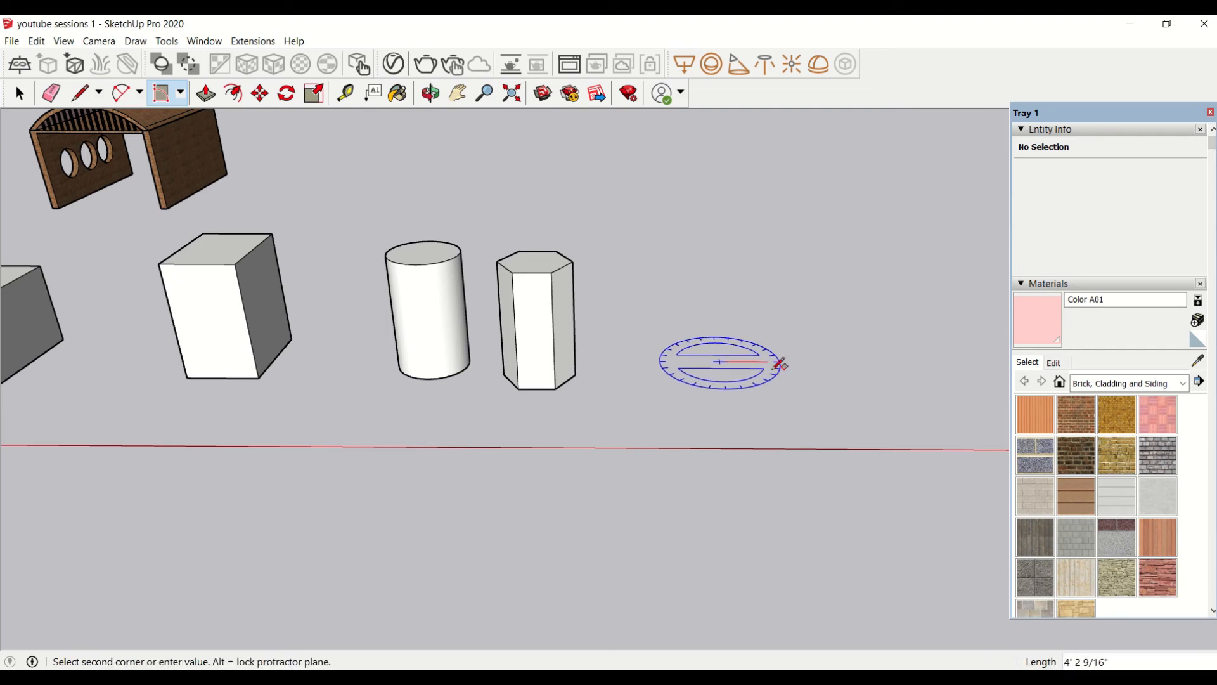
{"action": "left_click", "coordinate": [802, 362]}
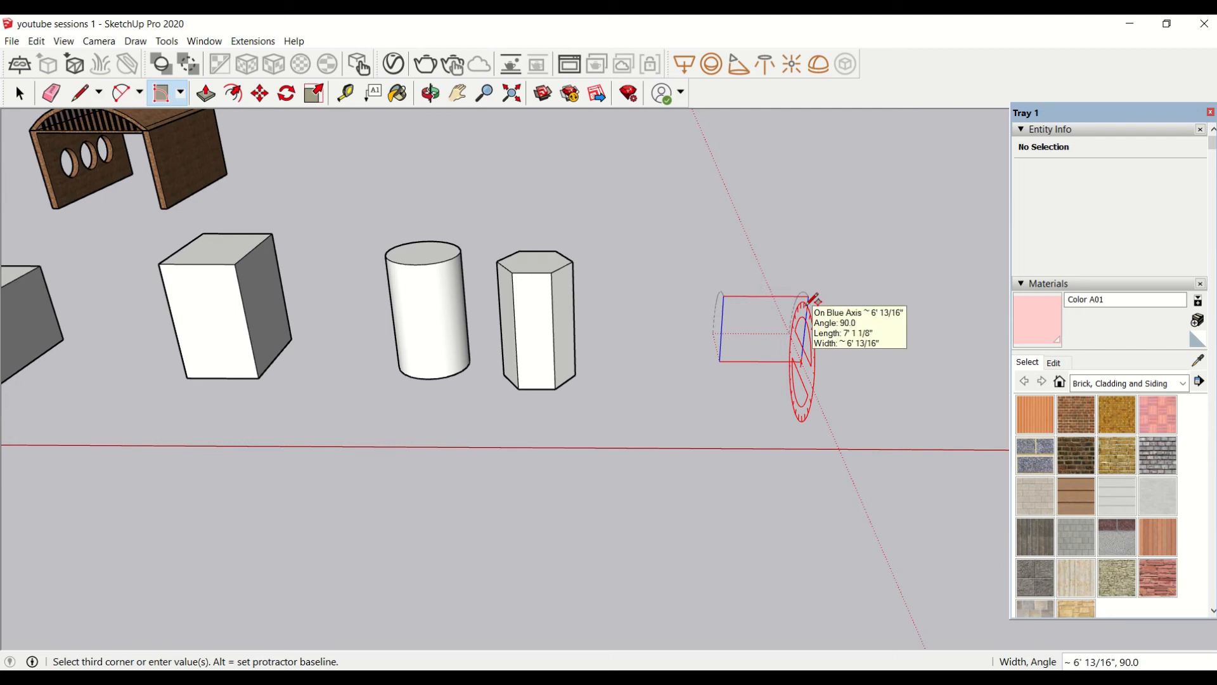
{"action": "left_click", "coordinate": [814, 298]}
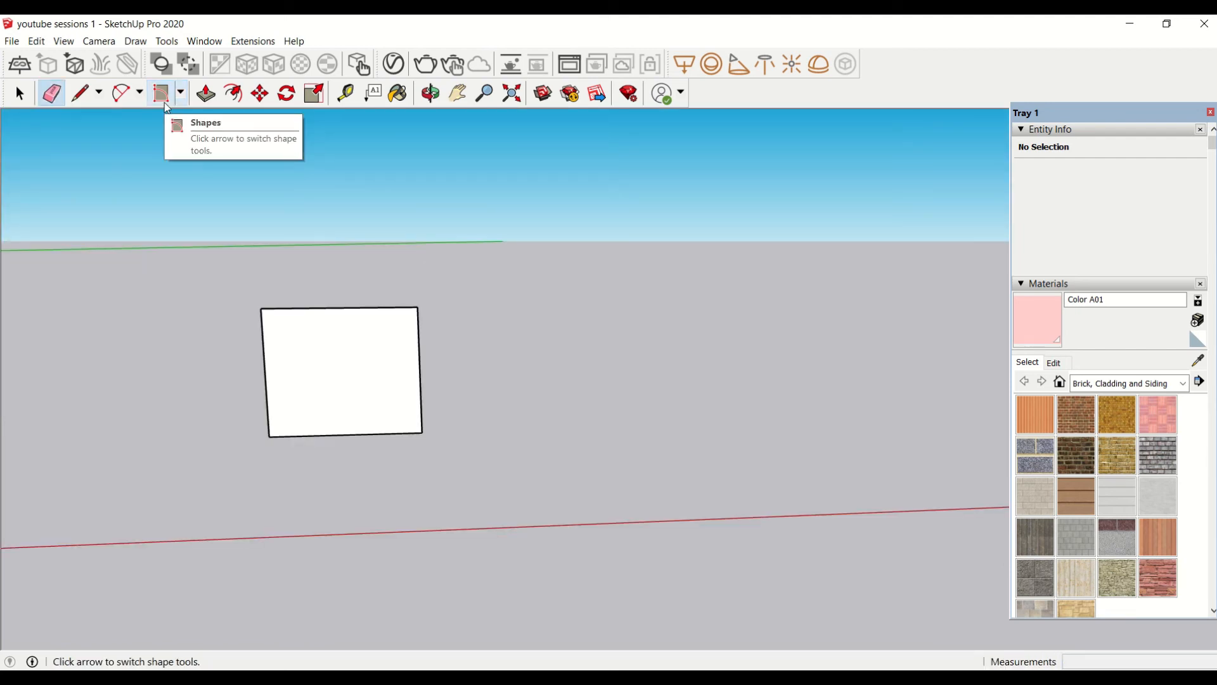
Step: Draw a second Rotated Rectangle beside the upright one, tilted off the ground, about 2' 7 1/2" long with a width of 6'
{"action": "left_click", "coordinate": [166, 101]}
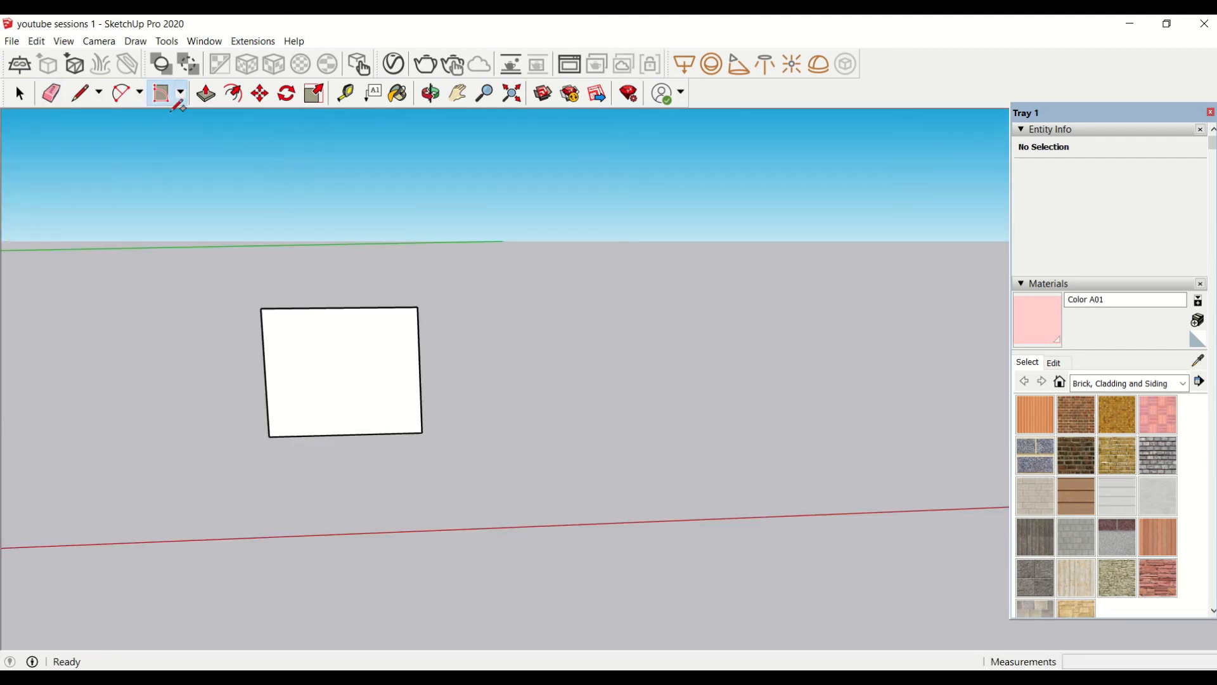
{"action": "left_click", "coordinate": [545, 436]}
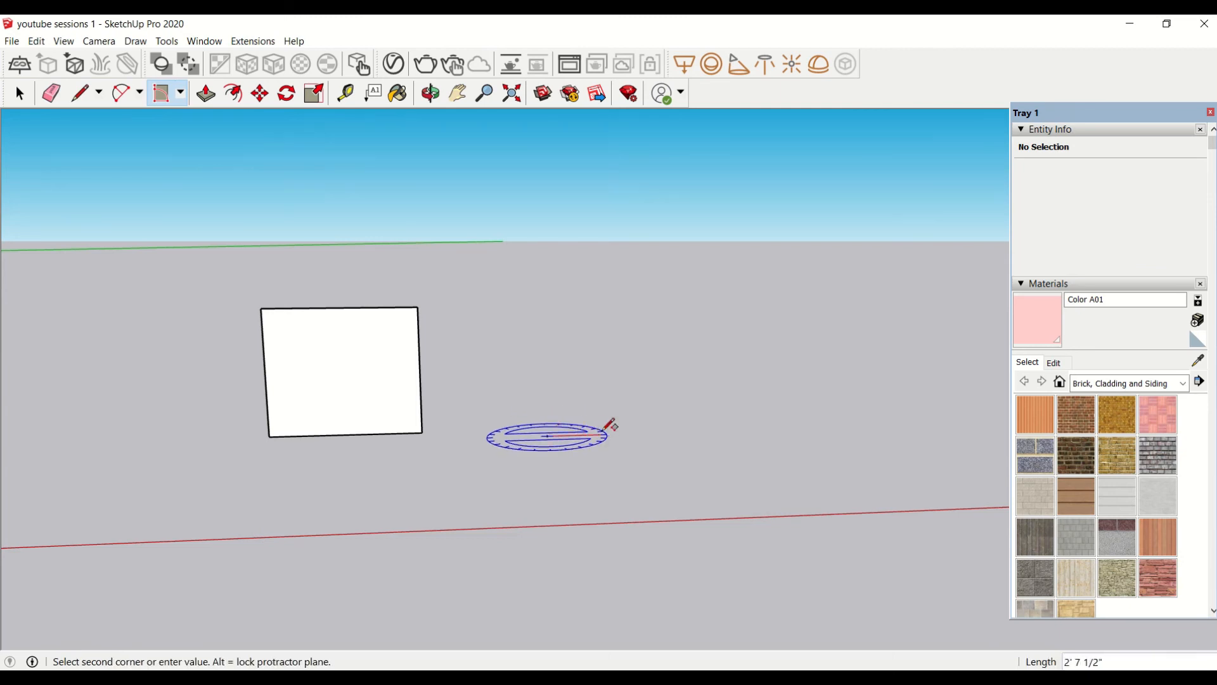
{"action": "left_click", "coordinate": [606, 433]}
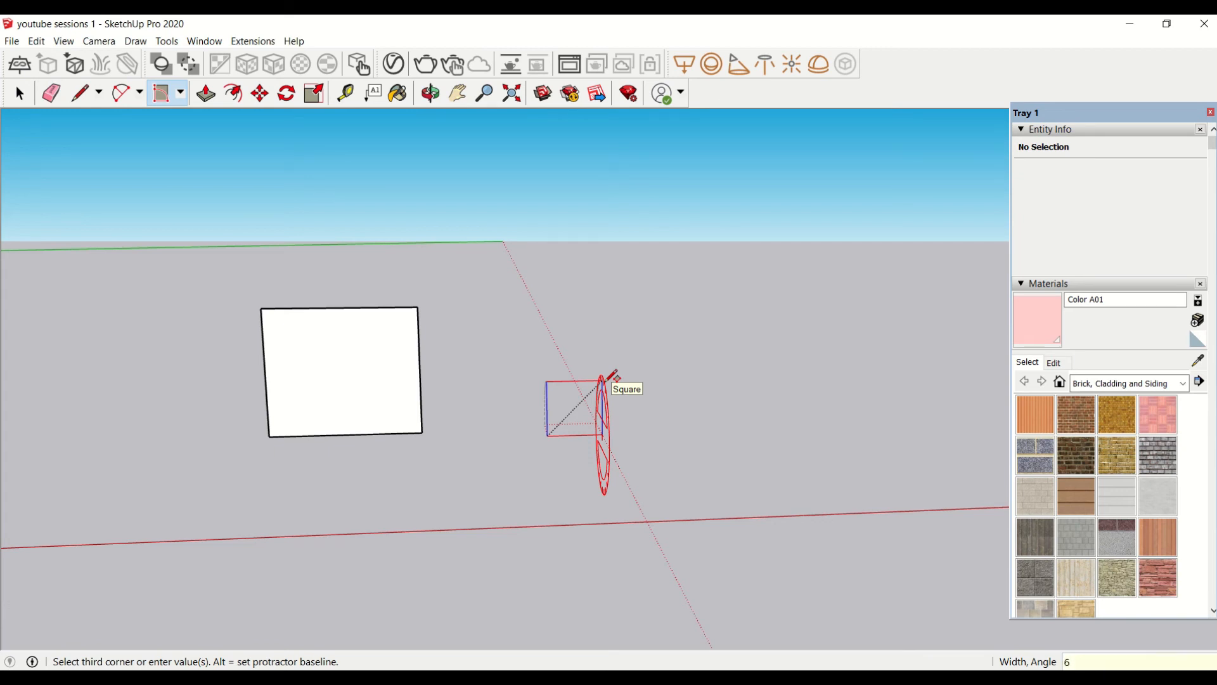
{"action": "type", "text": "6'"}
{"action": "left_click", "coordinate": [605, 383]}
Step: Draw a flat ground rectangle with the Rectangle tool, starting at the tilted rectangle's lower corner
{"action": "middle_click_drag", "start_coordinate": [603, 385], "coordinate": [249, 345]}
{"action": "scroll", "coordinate": [785, 453], "scroll_direction": "up", "scroll_amount": 5}
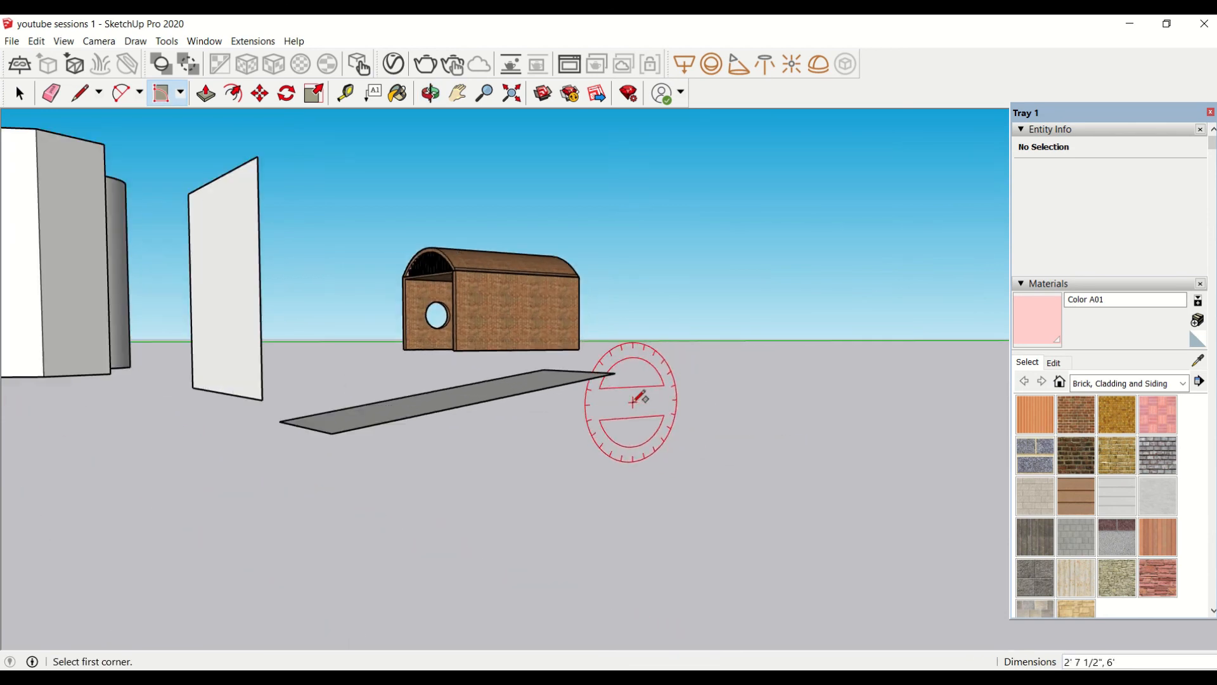
{"action": "scroll", "coordinate": [566, 403], "scroll_direction": "up", "scroll_amount": 3}
{"action": "scroll", "coordinate": [567, 403], "scroll_direction": "down", "scroll_amount": 3}
{"action": "middle_click_drag", "start_coordinate": [557, 404], "coordinate": [522, 402]}
{"action": "scroll", "coordinate": [521, 406], "scroll_direction": "down", "scroll_amount": 2}
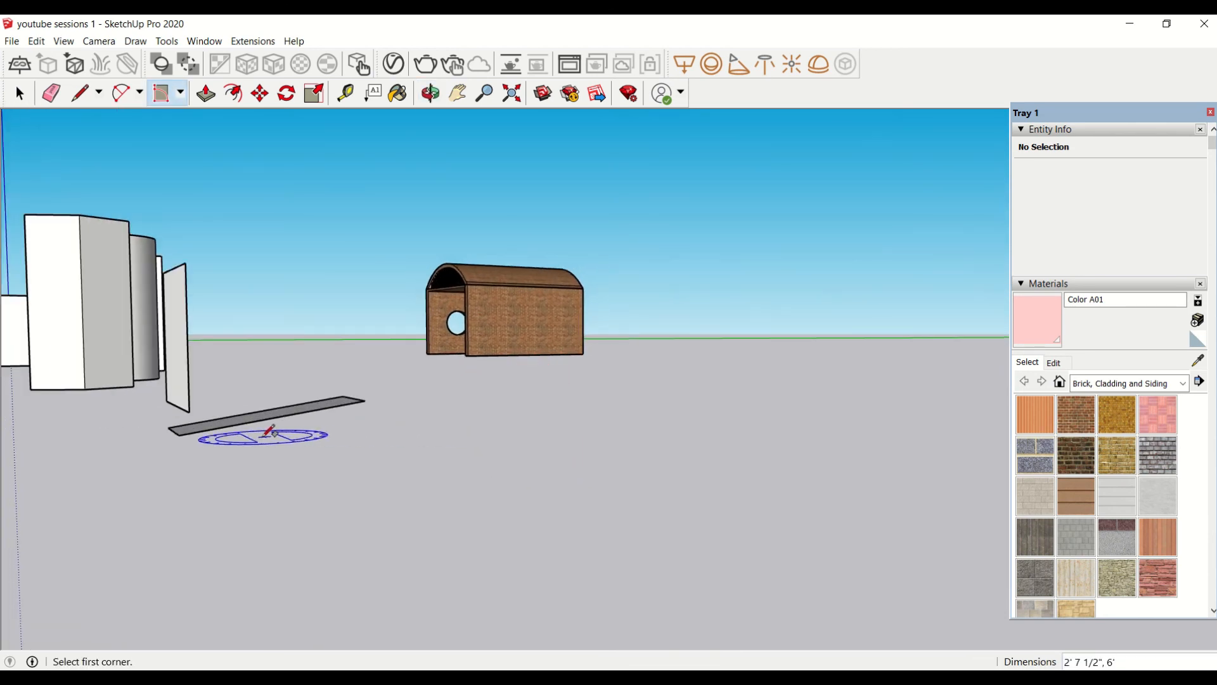
{"action": "scroll", "coordinate": [271, 431], "scroll_direction": "up", "scroll_amount": 2}
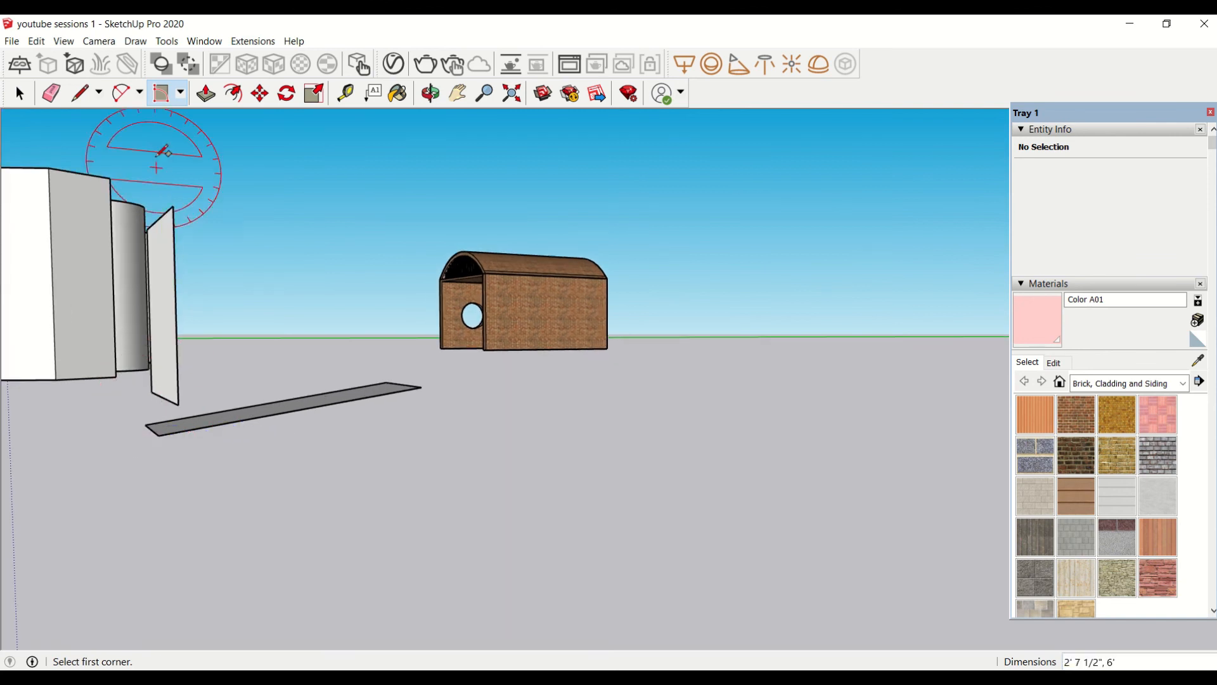
{"action": "left_click", "coordinate": [184, 97]}
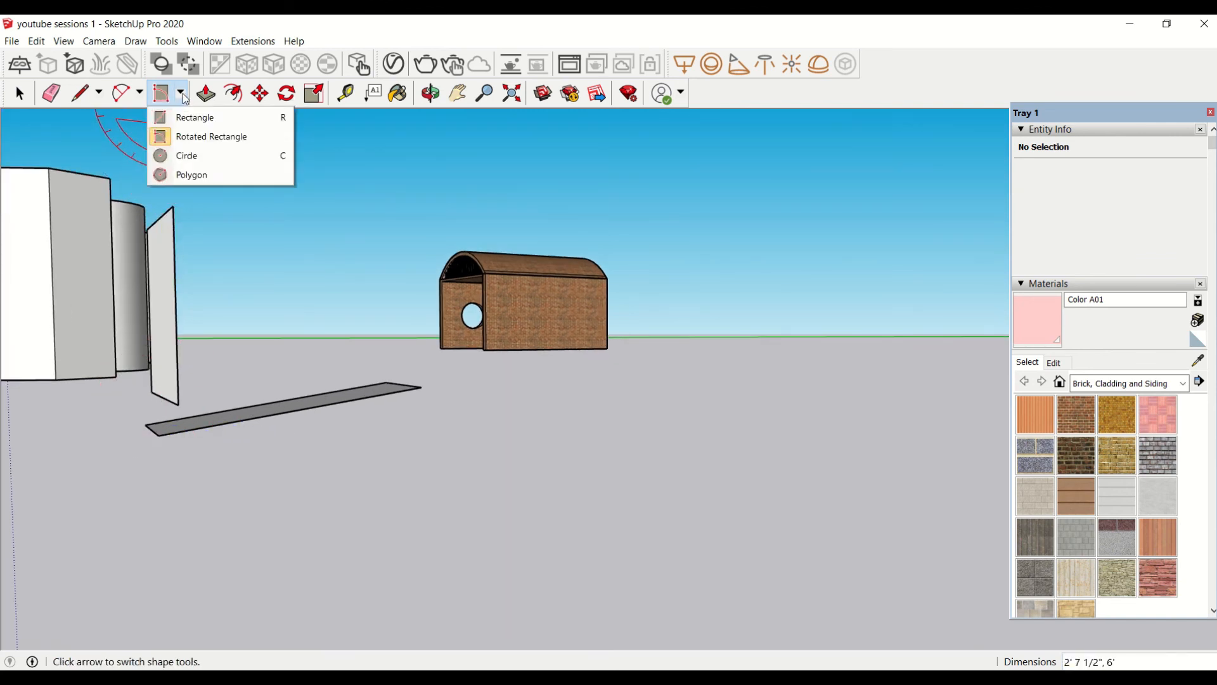
{"action": "left_click", "coordinate": [193, 117]}
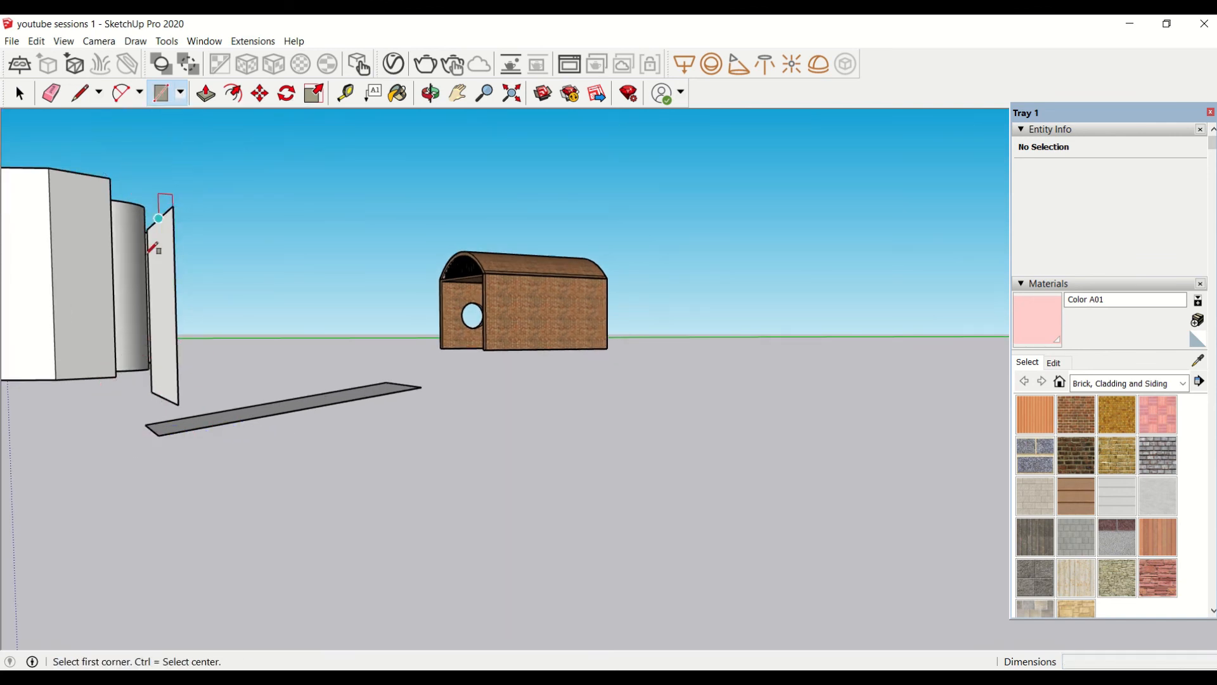
{"action": "left_click", "coordinate": [159, 435]}
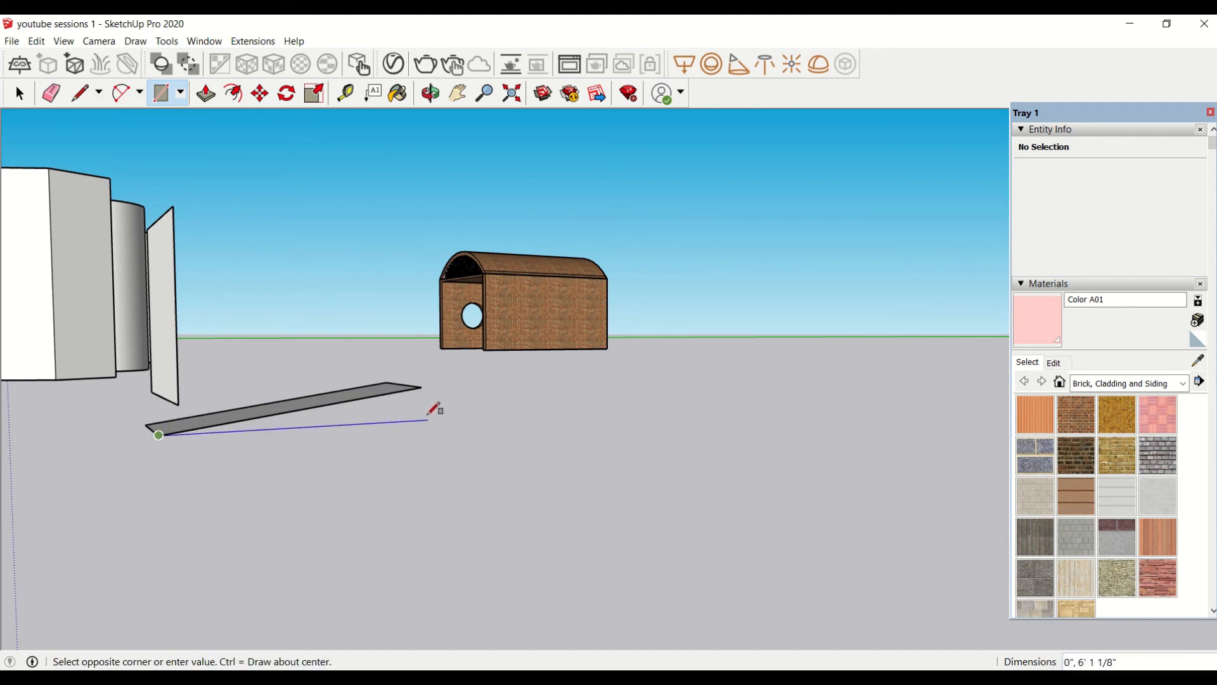
{"action": "left_click", "coordinate": [447, 410]}
Step: Compare the tilted rectangle's slope with the flat one from the side, and view the whole row of shapes
{"action": "middle_click_drag", "start_coordinate": [491, 424], "coordinate": [467, 426]}
{"action": "scroll", "coordinate": [209, 380], "scroll_direction": "down", "scroll_amount": 3}
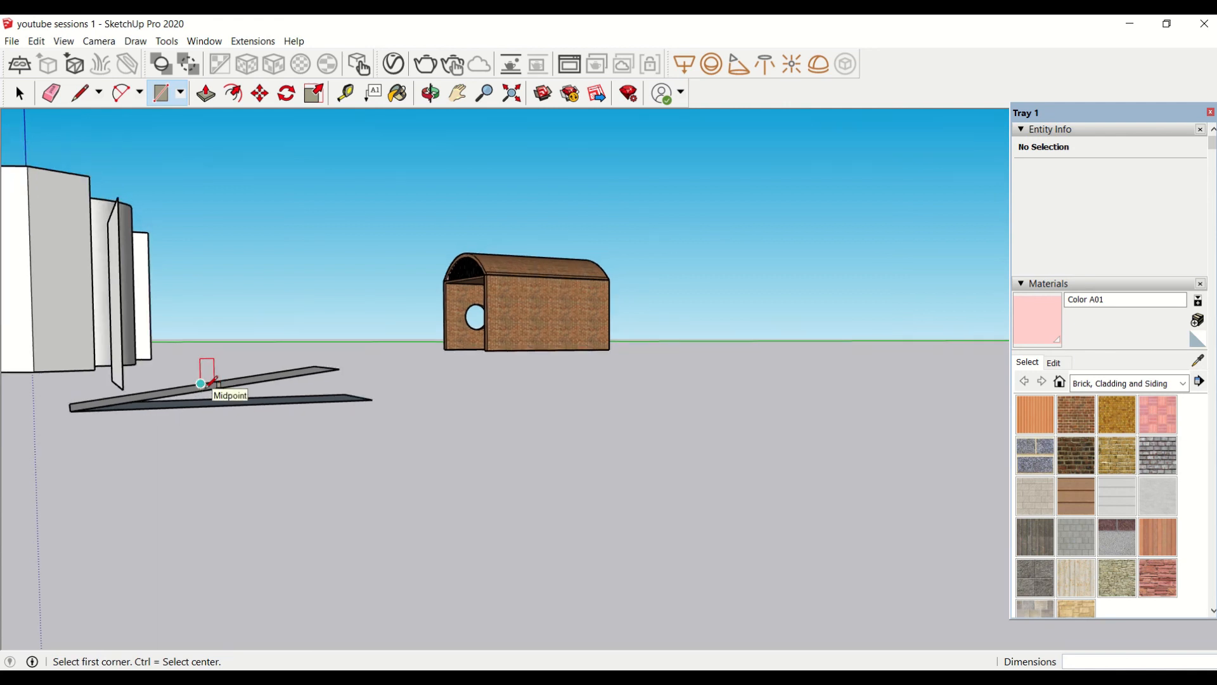
{"action": "scroll", "coordinate": [213, 383], "scroll_direction": "down", "scroll_amount": 2}
{"action": "scroll", "coordinate": [213, 382], "scroll_direction": "down", "scroll_amount": 2}
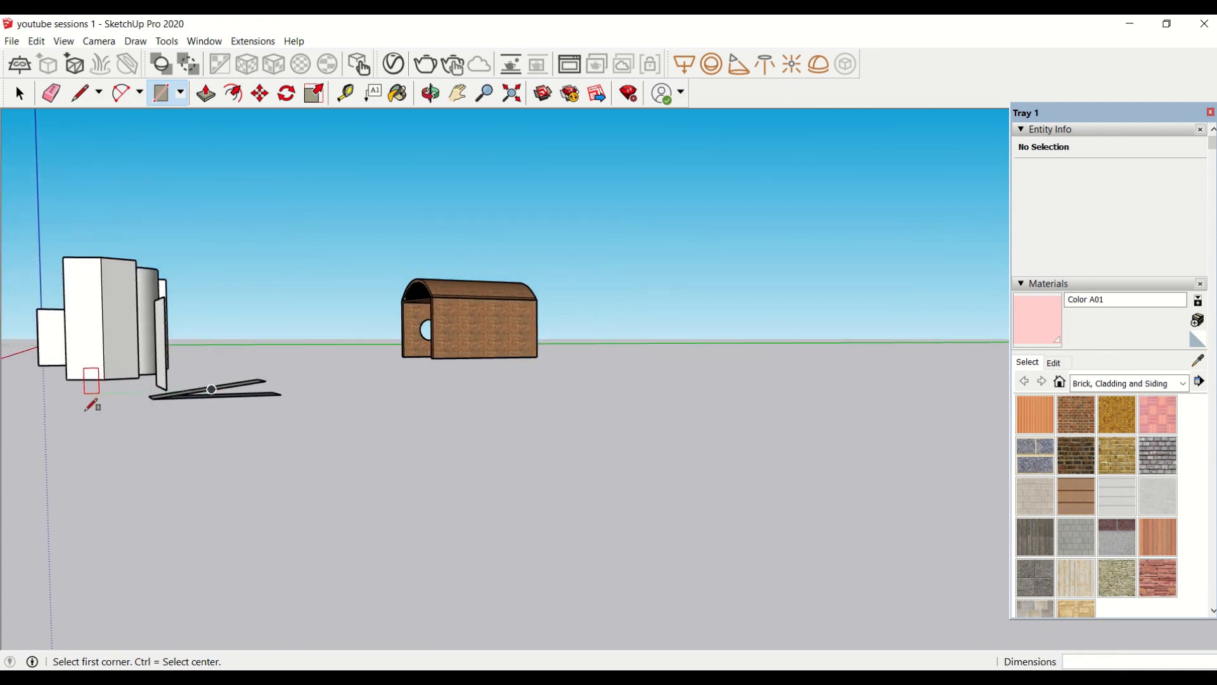
{"action": "mouse_move", "coordinate": [91, 404]}
{"action": "middle_mouse_down"}
{"action": "mouse_move", "coordinate": [254, 424]}
{"action": "mouse_move", "coordinate": [269, 396]}
{"action": "mouse_move", "coordinate": [264, 427]}
{"action": "mouse_move", "coordinate": [321, 435]}
{"action": "mouse_move", "coordinate": [307, 438]}
{"action": "middle_mouse_up"}
{"action": "scroll", "coordinate": [257, 426], "scroll_direction": "down", "scroll_amount": 2}
{"action": "scroll", "coordinate": [257, 425], "scroll_direction": "down", "scroll_amount": 2}
{"action": "key", "text": "r"}
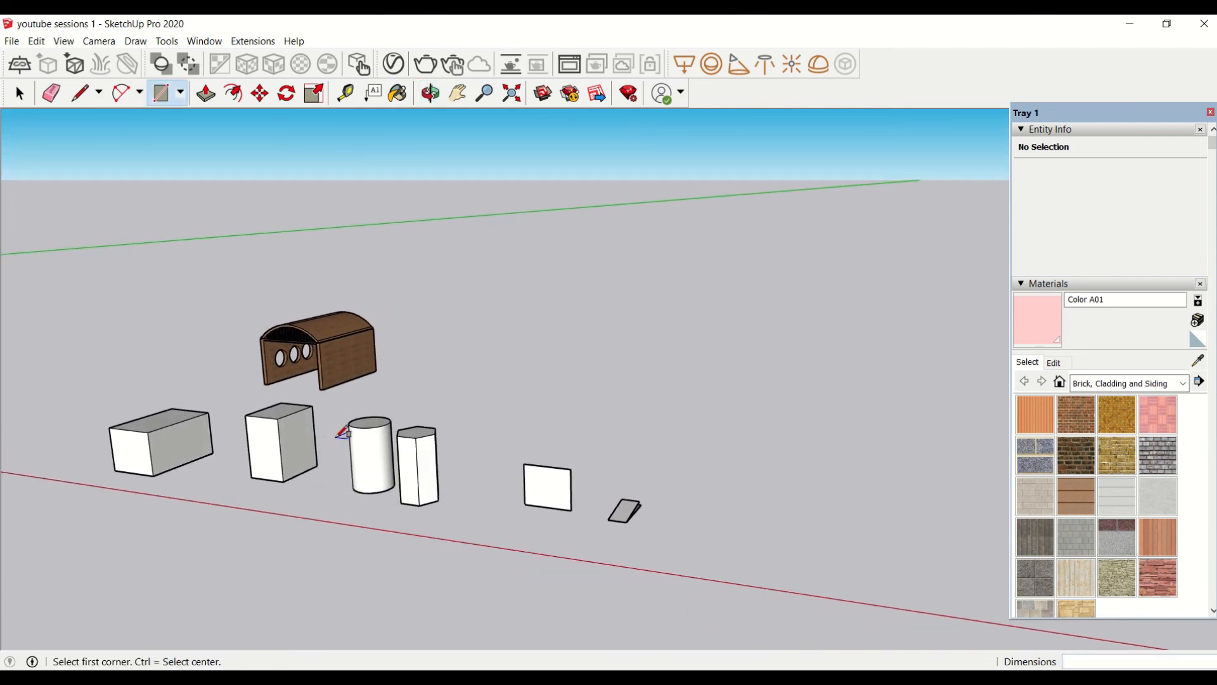